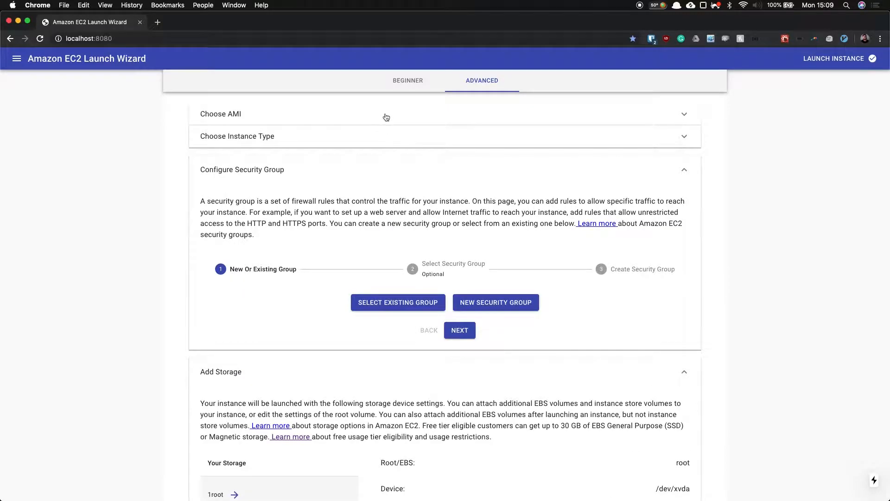
# Step: Collapse all six sections of the advanced form, from Choose AMI through Key Pairs
pyautogui.scroll(-20, 353, 266)
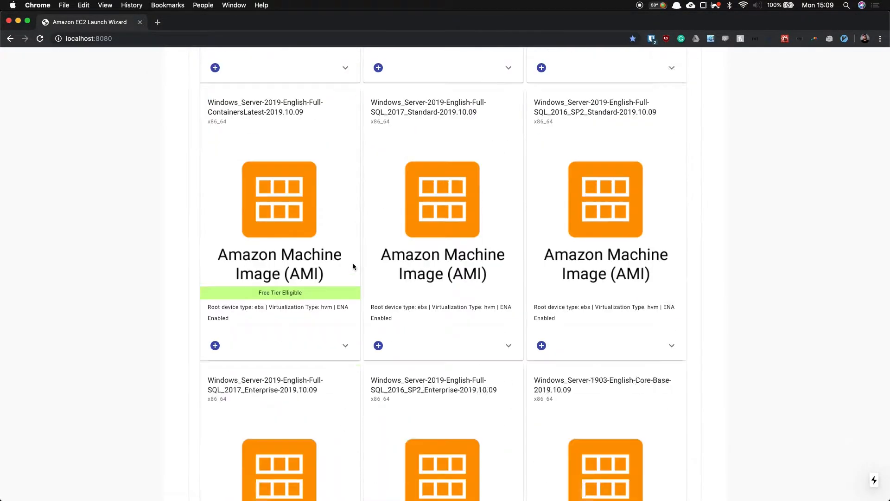
pyautogui.scroll(20, 353, 266)
pyautogui.scroll(3, 353, 267)
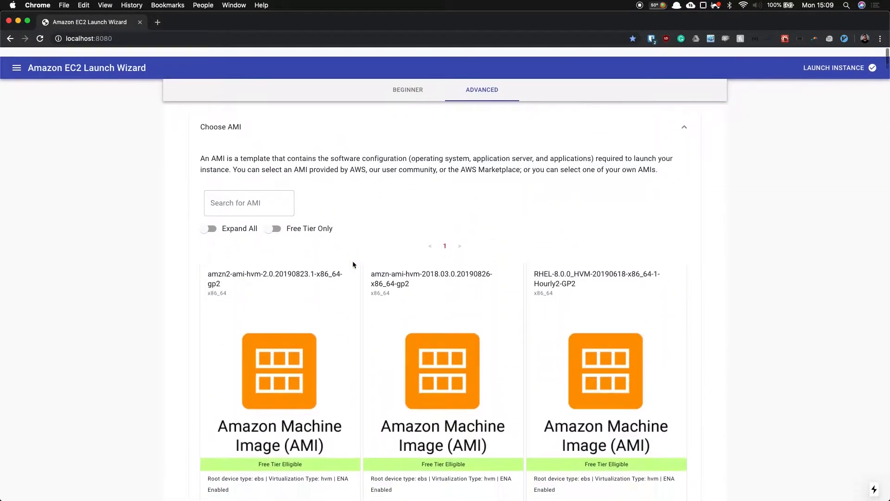
pyautogui.click(367, 128)
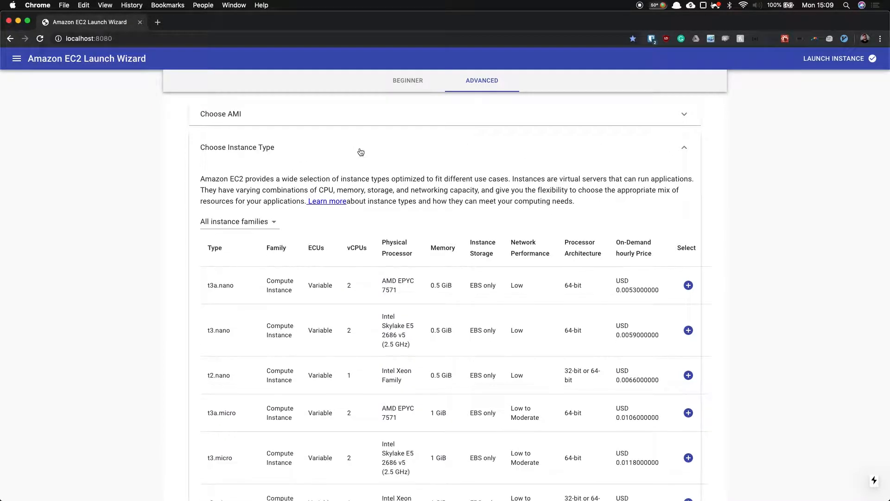
pyautogui.click(636, 180)
pyautogui.click(634, 187)
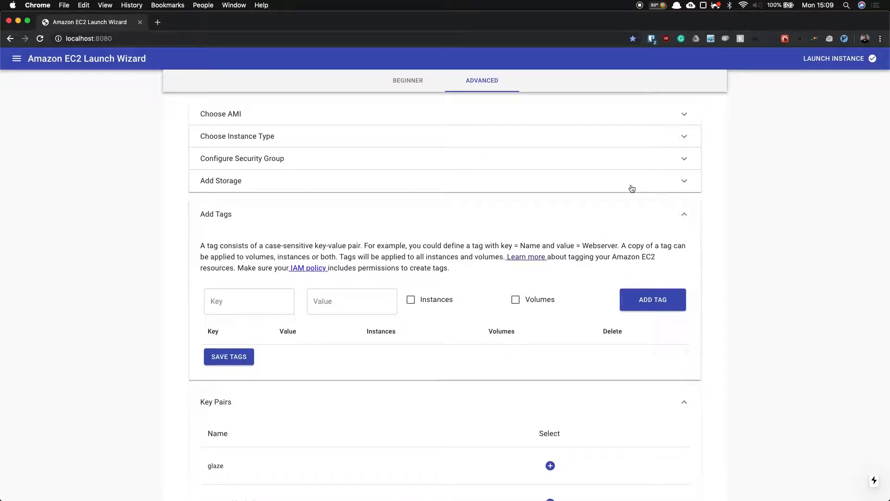
pyautogui.click(613, 209)
pyautogui.click(585, 244)
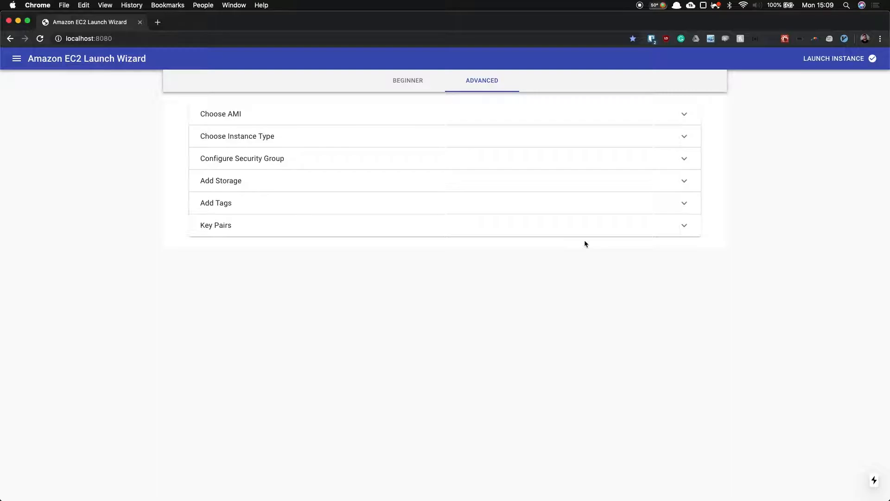
# Step: Look into the Choose AMI and Choose Instance Type sections one after the other, collapsing each again
pyautogui.click(241, 119)
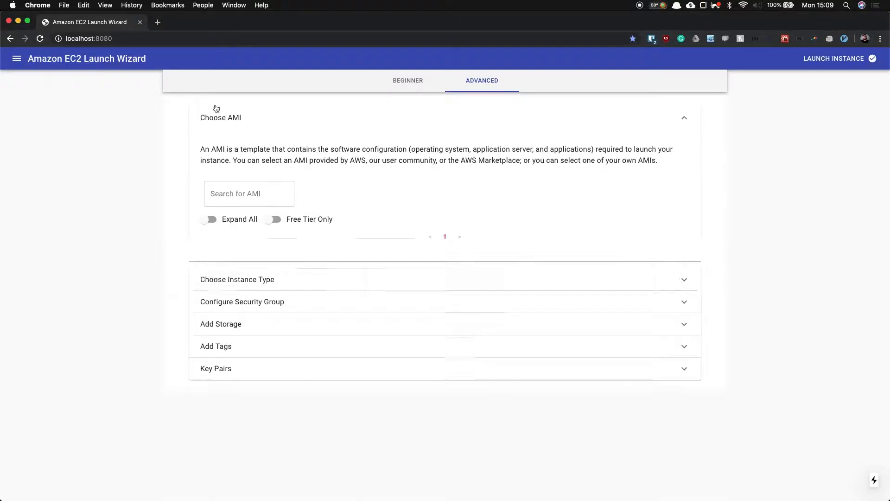
pyautogui.click(251, 122)
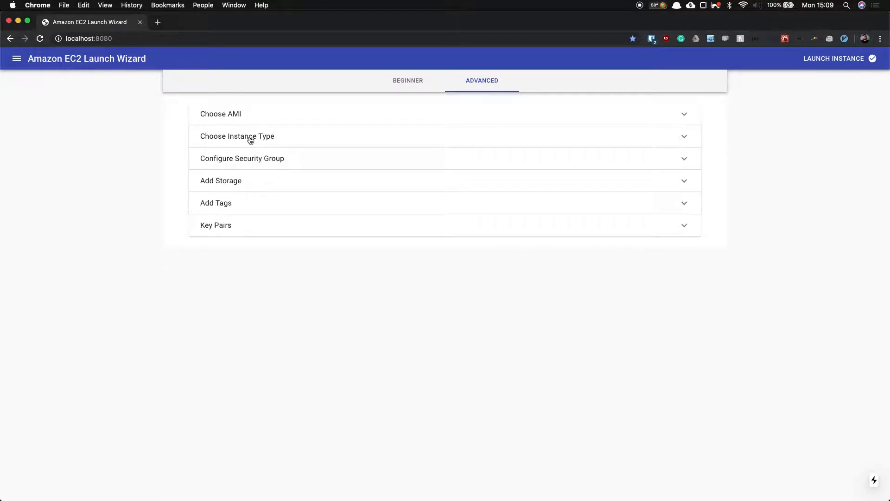
pyautogui.click(251, 138)
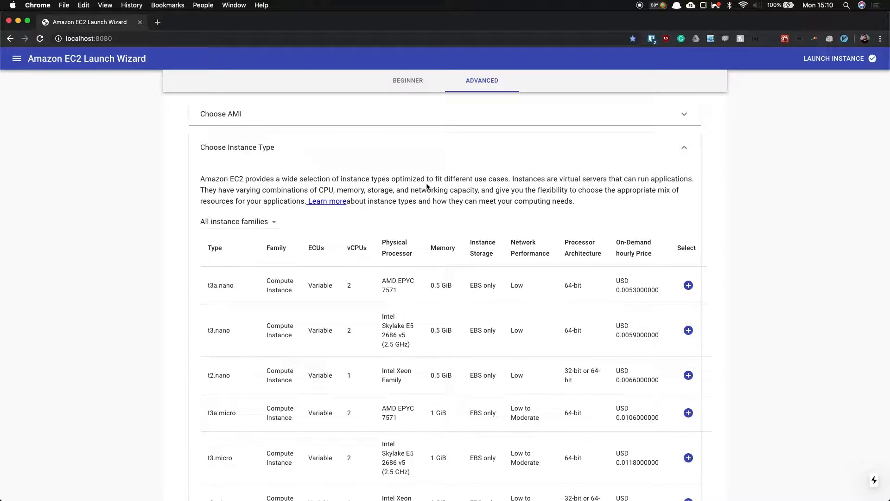
pyautogui.click(438, 148)
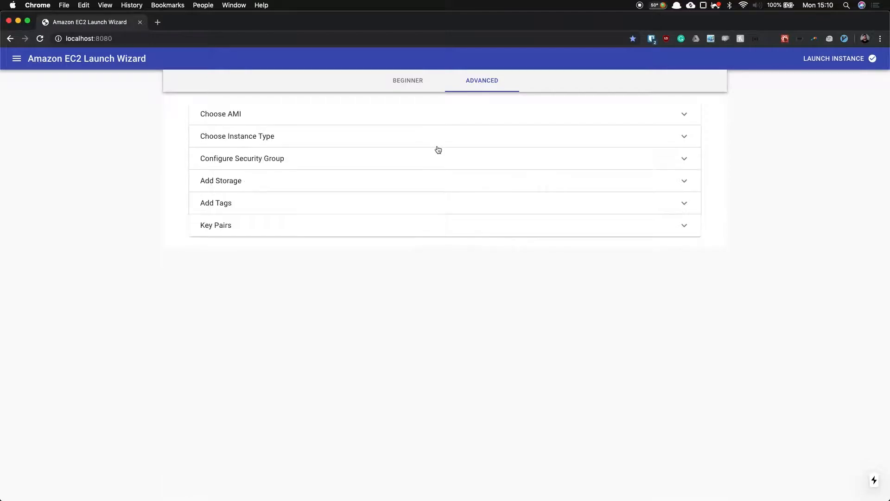
# Step: Look through the Configure Security Group and Add Storage sections, collapsing each again
pyautogui.click(421, 163)
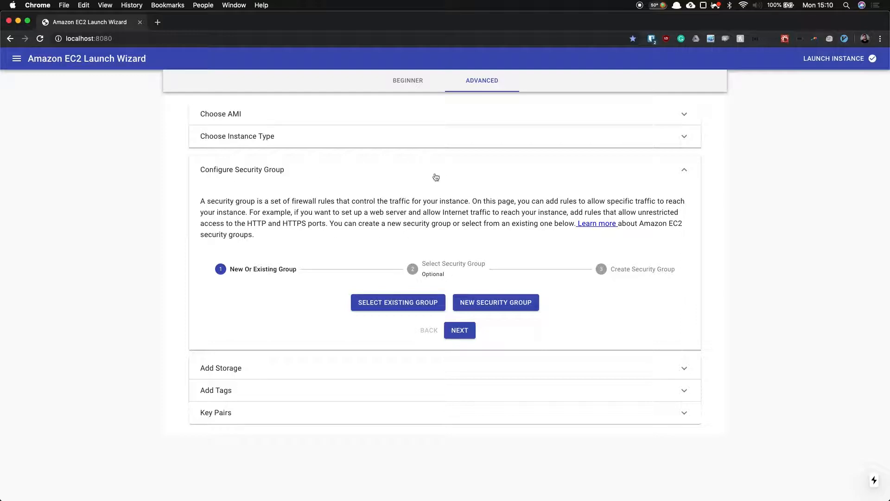
pyautogui.click(310, 171)
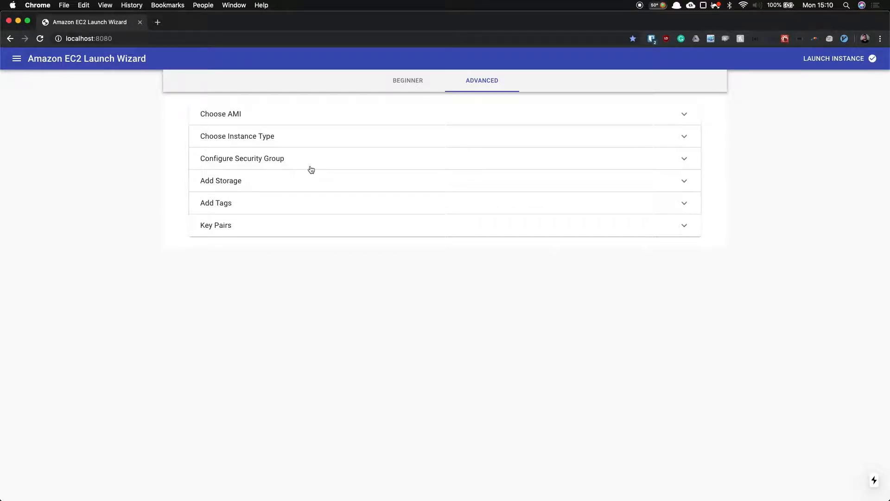
pyautogui.click(295, 191)
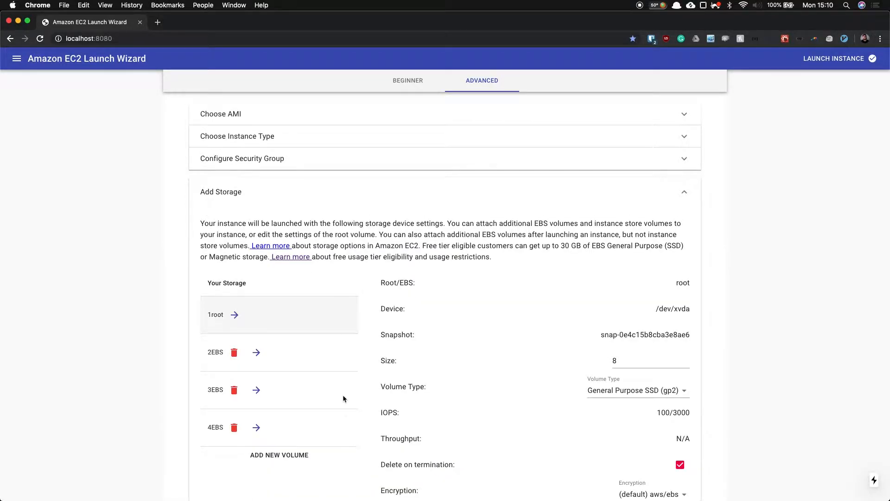
pyautogui.scroll(-3, 343, 399)
pyautogui.scroll(3, 343, 399)
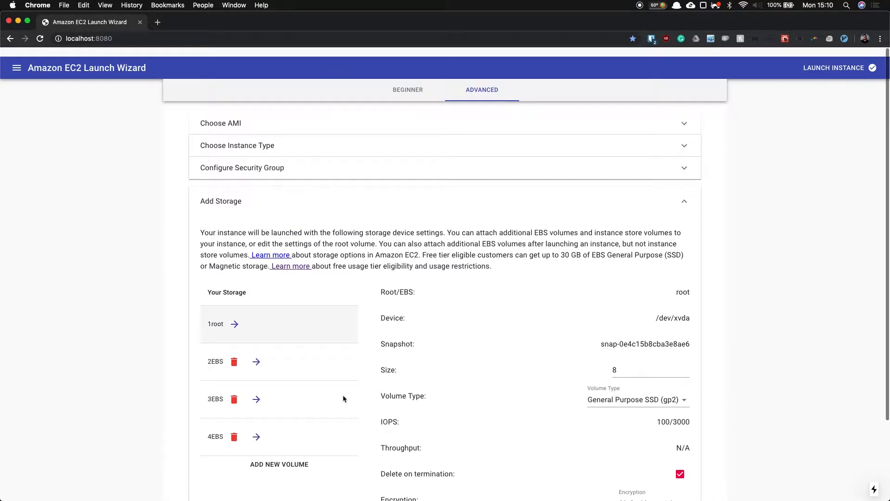
pyautogui.click(313, 194)
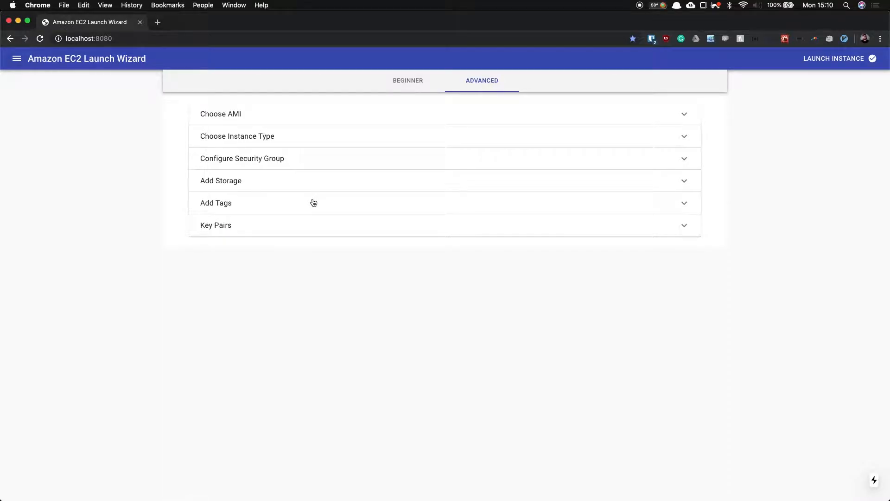
# Step: Examine the table of instance types in the Choose Instance Type section and collapse the section again
pyautogui.click(321, 134)
pyautogui.moveTo(423, 288); pyautogui.dragTo(484, 285)
pyautogui.click(483, 286)
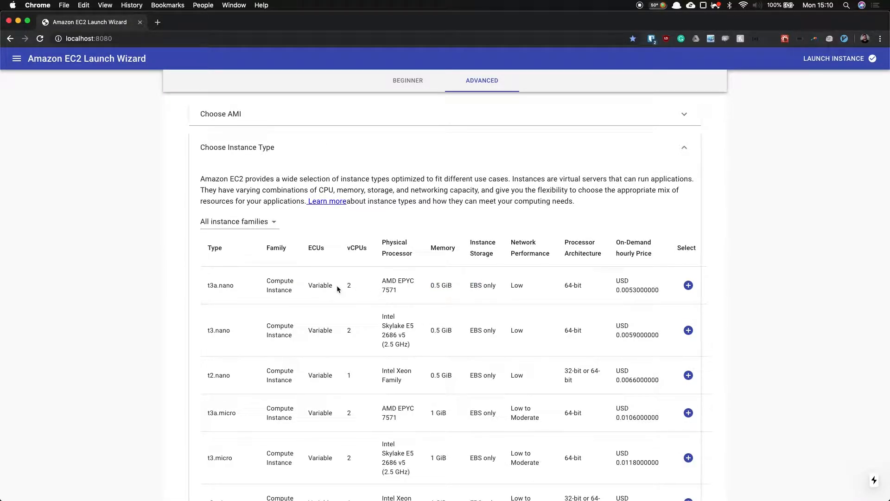
pyautogui.scroll(-10, 610, 322)
pyautogui.scroll(10, 610, 322)
pyautogui.click(312, 155)
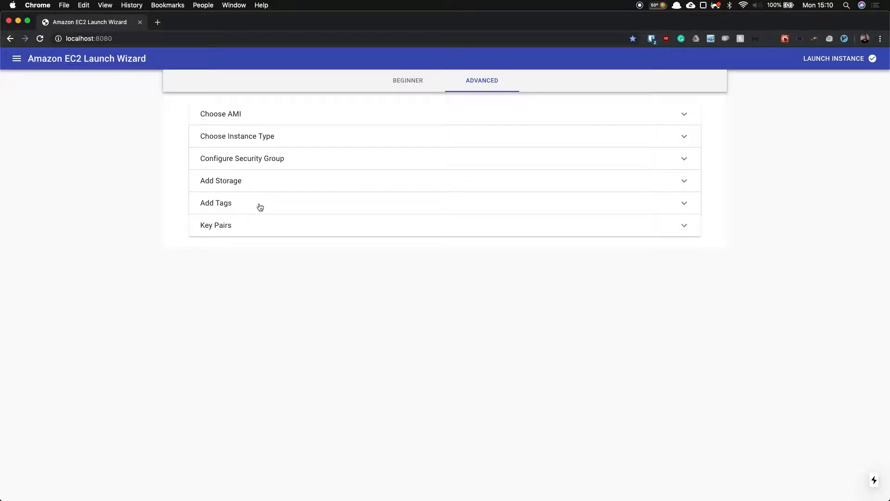
# Step: Review the tag entry fields in the Add Tags section and collapse it again
pyautogui.click(259, 205)
pyautogui.moveTo(223, 247); pyautogui.dragTo(243, 258)
pyautogui.click(244, 259)
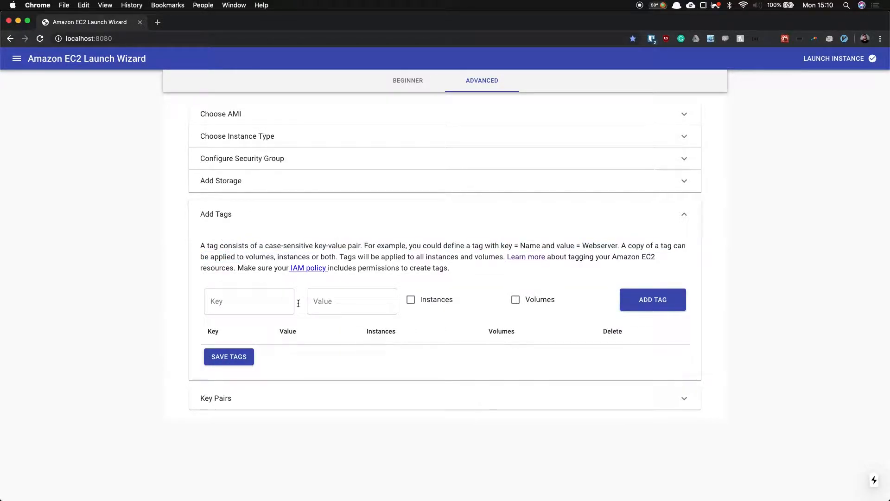
pyautogui.click(257, 210)
# Step: Check the available key pairs in the Key Pairs section and leave all sections collapsed
pyautogui.click(252, 222)
pyautogui.click(252, 234)
pyautogui.click(262, 211)
pyautogui.click(263, 210)
pyautogui.click(253, 235)
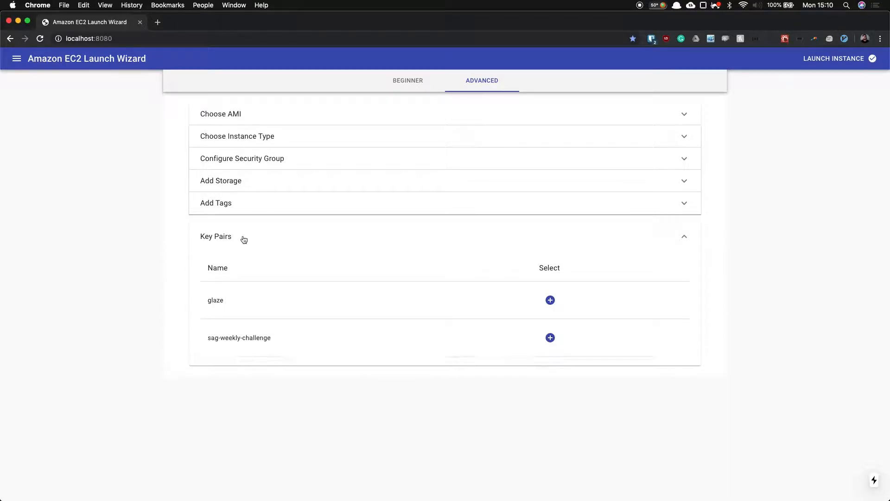
pyautogui.click(283, 235)
pyautogui.click(282, 234)
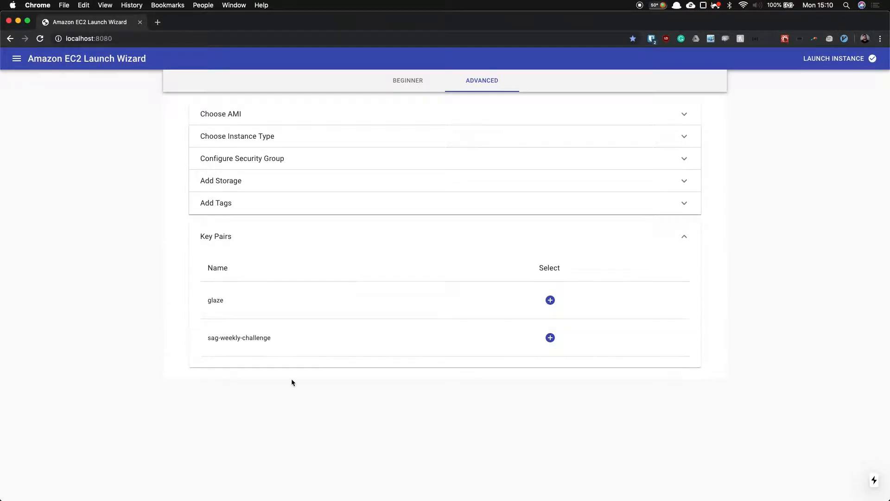
pyautogui.click(295, 233)
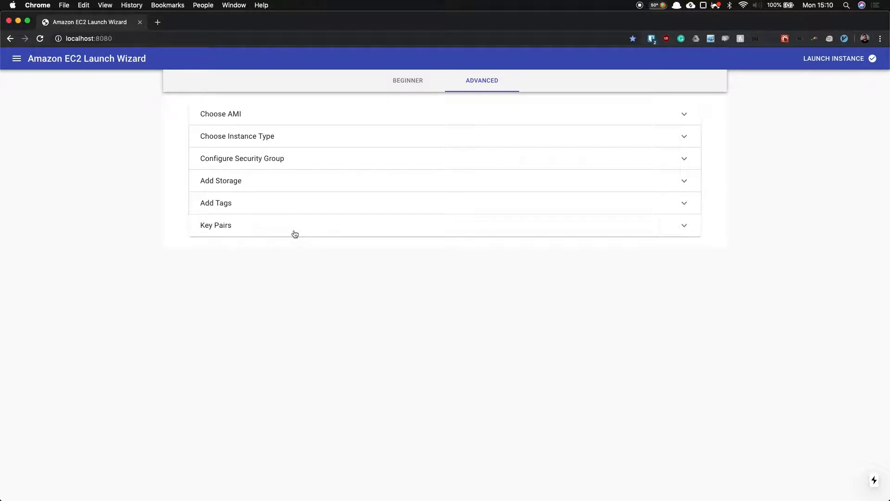
# Step: Select t3.nano from the instance type table as the instance to launch
pyautogui.click(280, 144)
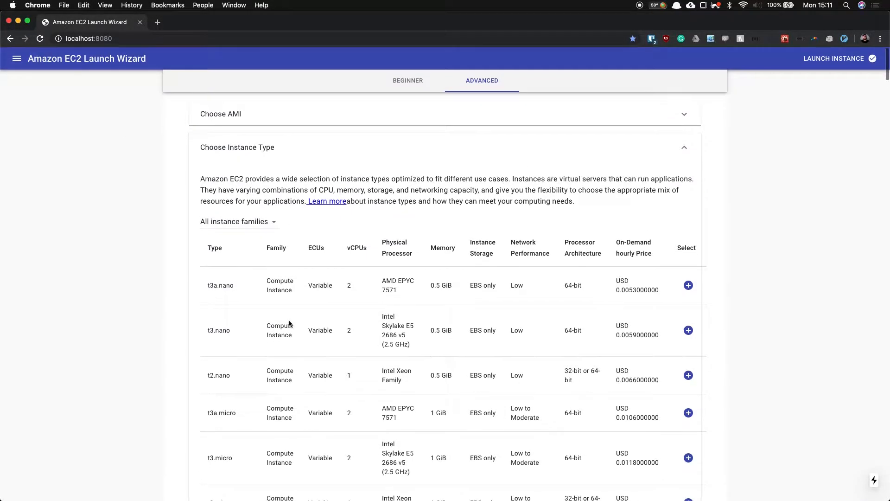
pyautogui.scroll(-3, 262, 320)
pyautogui.scroll(-3, 263, 318)
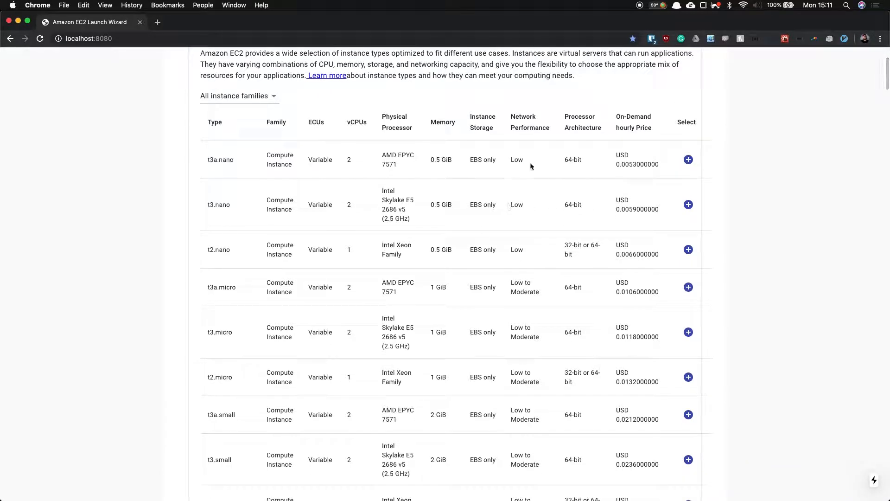
pyautogui.click(690, 207)
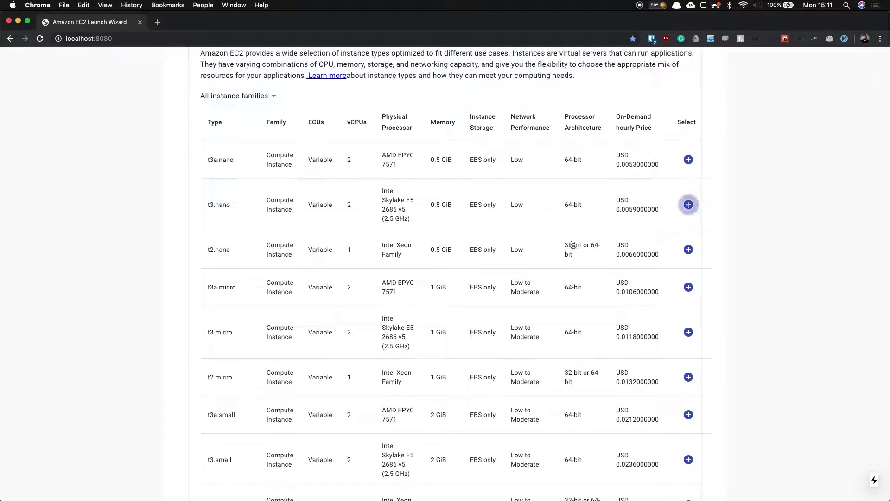
# Step: Delete the chosen t3.nano instance type from the selection summary and close the summary
pyautogui.scroll(5, 498, 259)
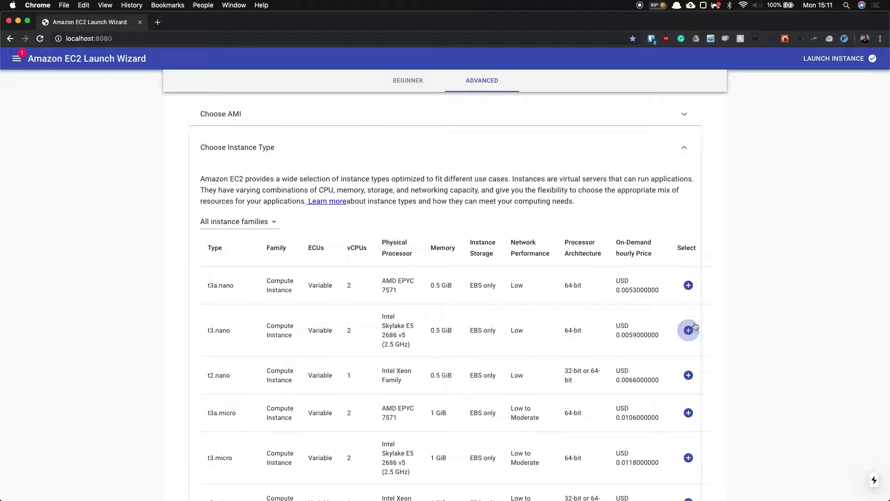
pyautogui.click(21, 62)
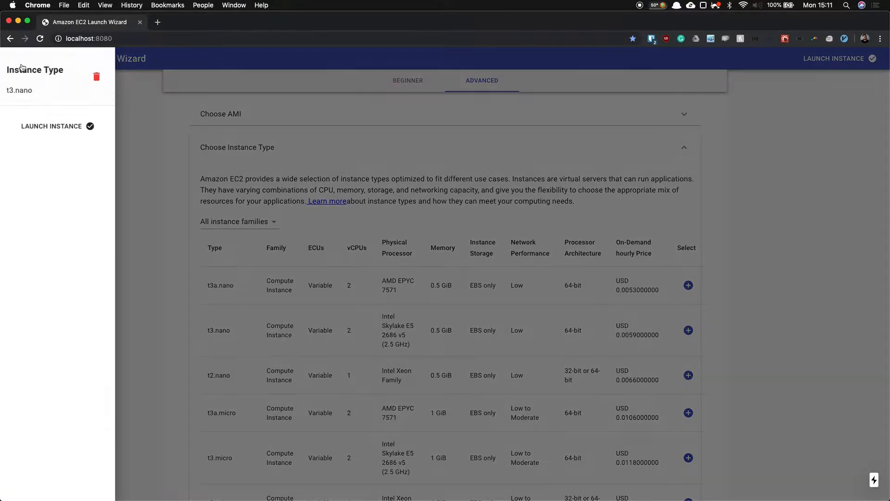
pyautogui.click(97, 77)
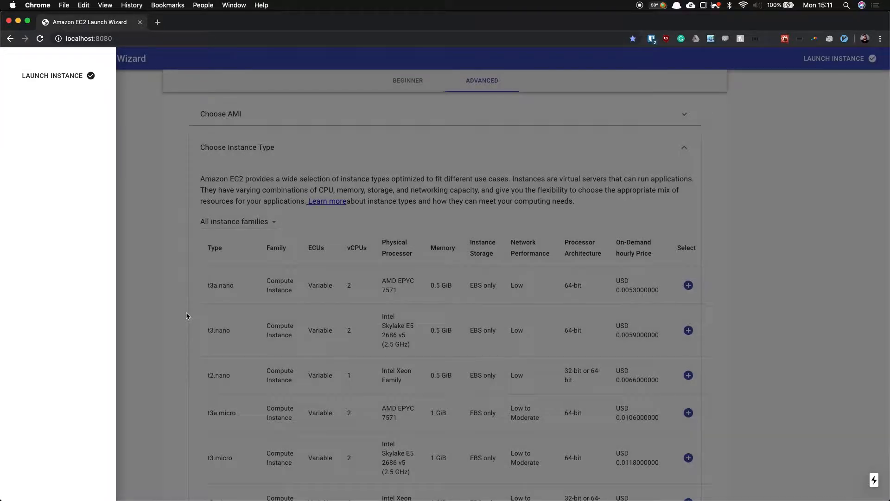
pyautogui.click(187, 317)
# Step: Select the t3a.nano instance type, check it in the selection summary, and collapse the Choose Instance Type section
pyautogui.click(693, 287)
pyautogui.click(17, 59)
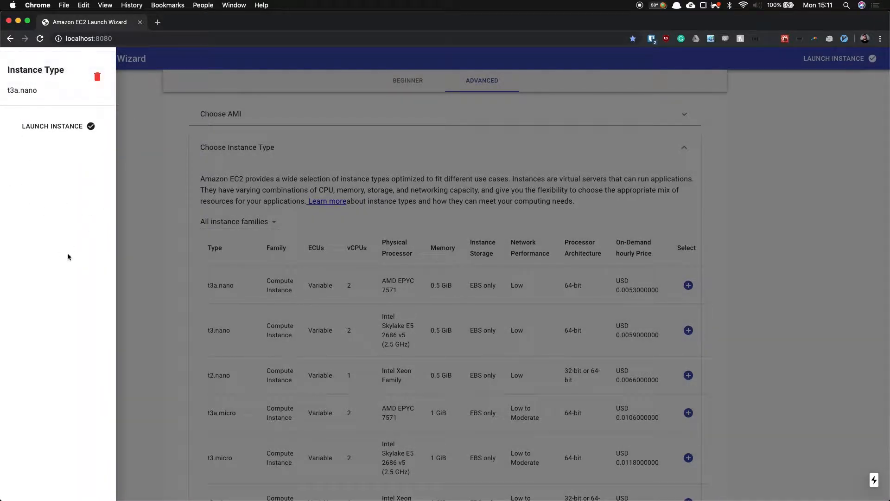
pyautogui.click(179, 260)
pyautogui.click(327, 152)
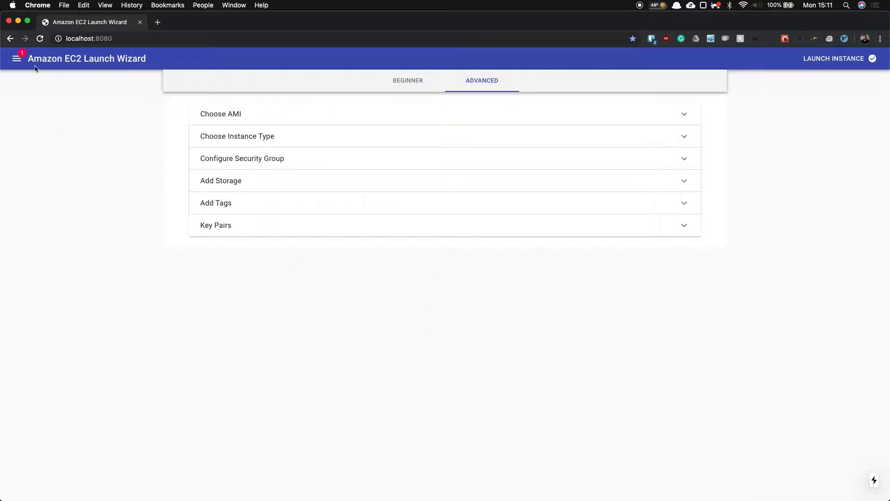
pyautogui.click(17, 59)
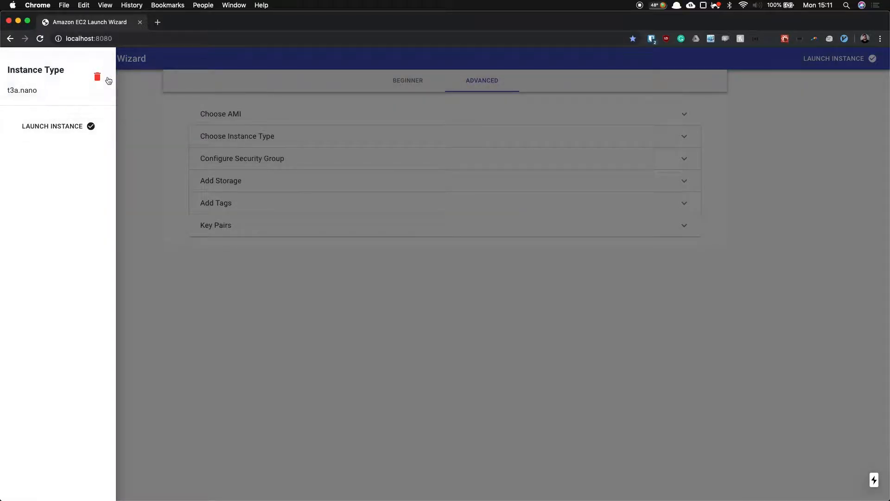
pyautogui.click(154, 179)
# Step: Search the AMI list for "windows" and browse the first page of results
pyautogui.click(248, 123)
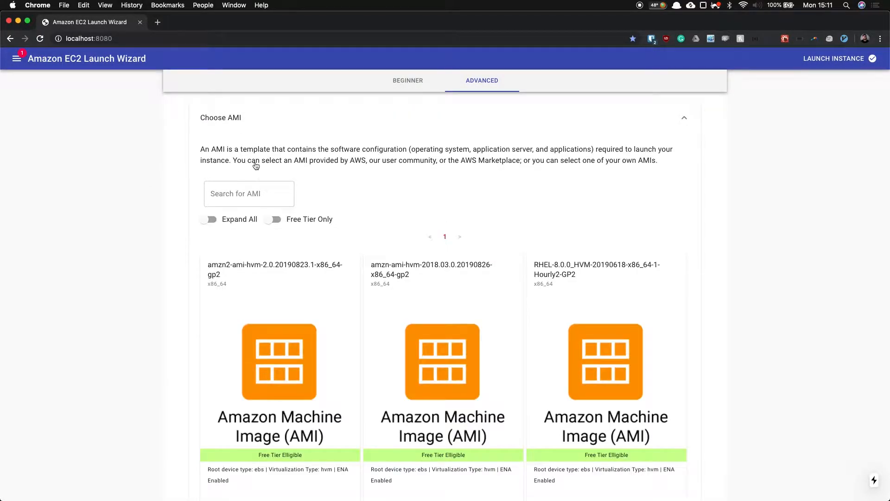
pyautogui.click(256, 191)
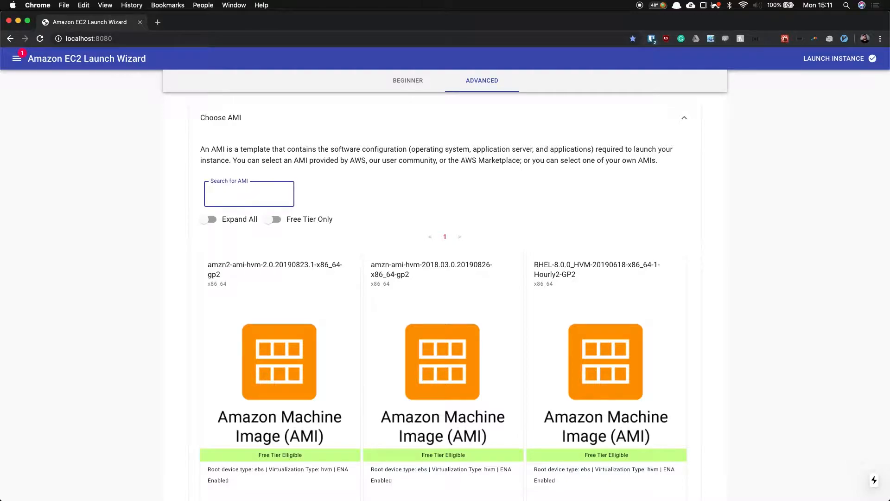
pyautogui.write('windows')
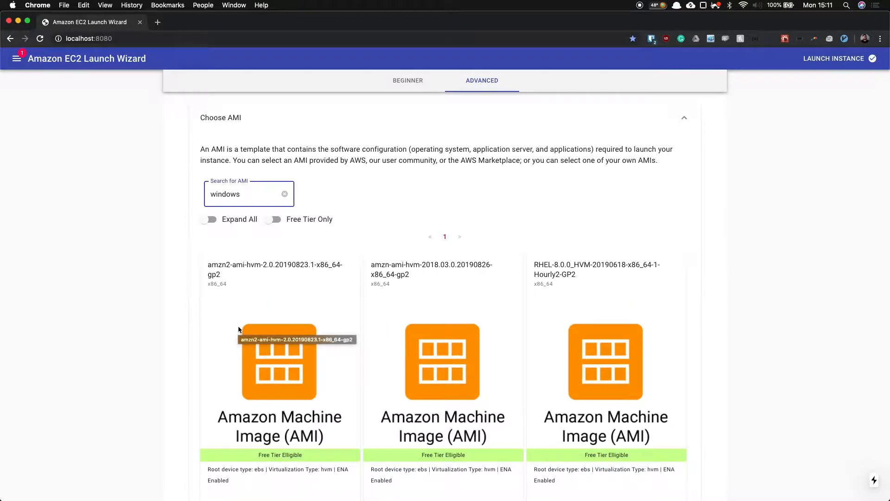
pyautogui.click(431, 237)
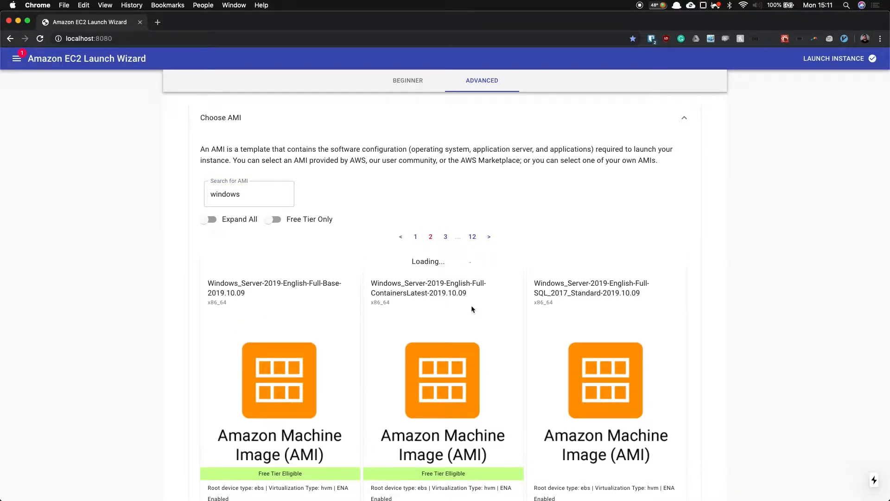
pyautogui.click(415, 237)
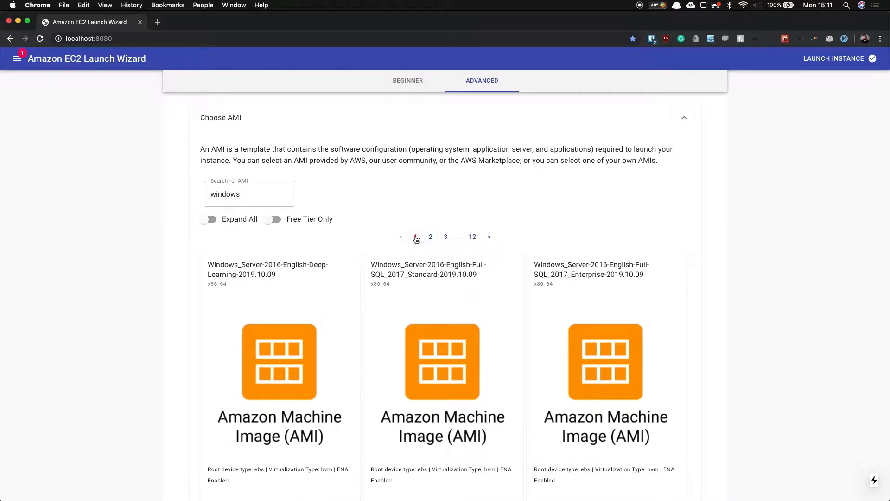
pyautogui.scroll(-20, 385, 362)
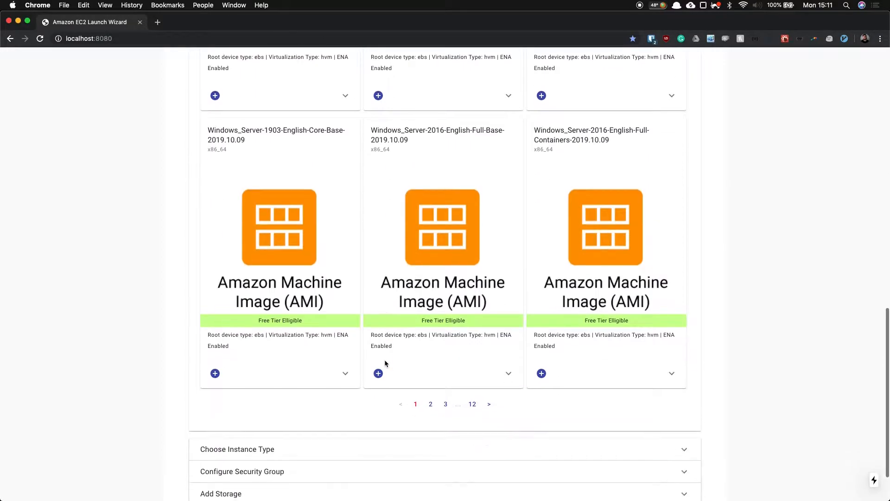
# Step: Select the Windows_Server-2019-English-Full-Base-2019.10.09 AMI and check the chosen image in the instance selection summary
pyautogui.scroll(10, 385, 362)
pyautogui.scroll(5, 385, 360)
pyautogui.scroll(-3, 529, 335)
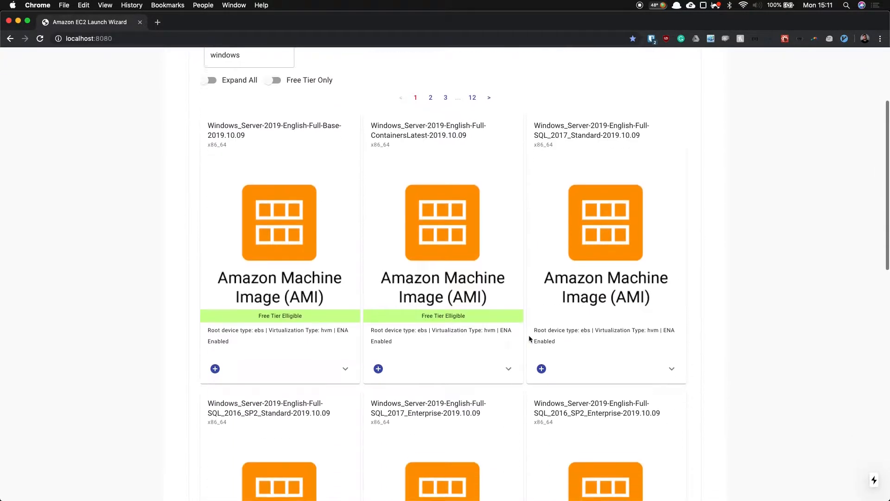
pyautogui.scroll(5, 529, 339)
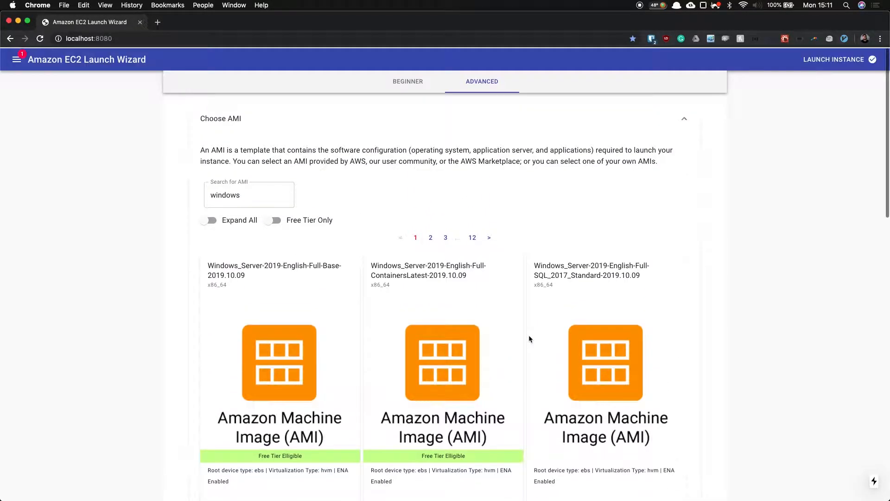
pyautogui.scroll(-5, 530, 339)
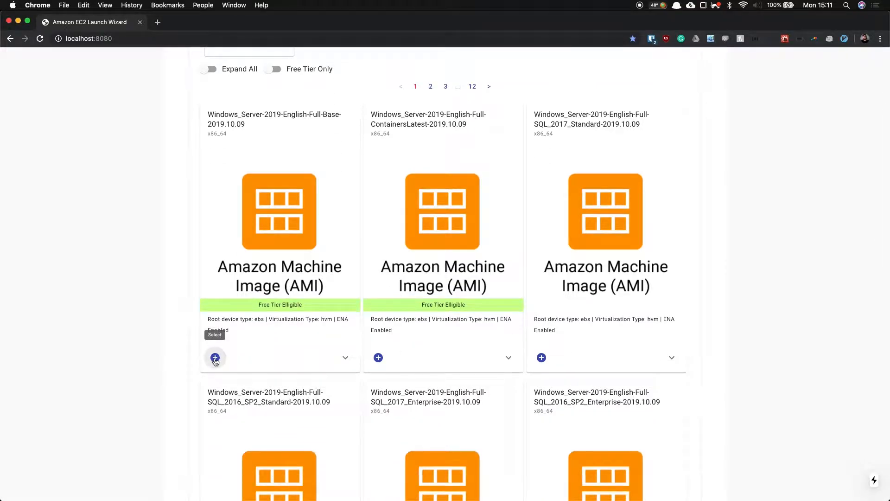
pyautogui.scroll(3, 215, 361)
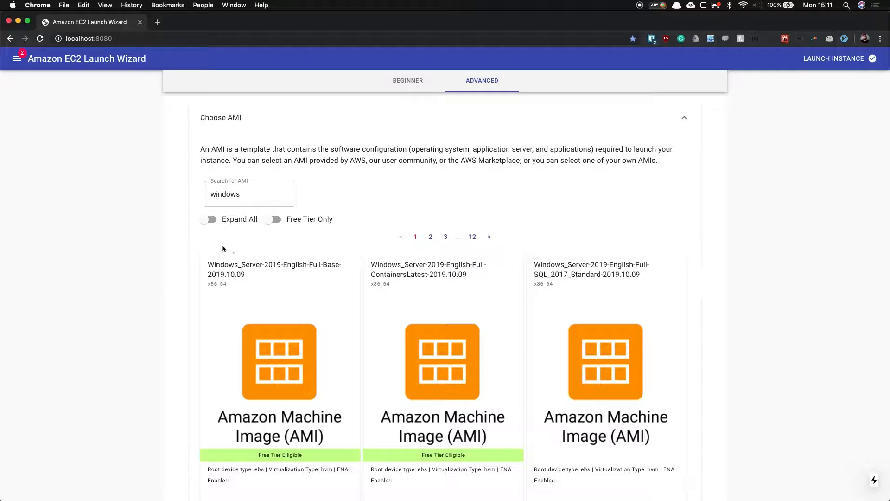
pyautogui.click(326, 117)
pyautogui.click(16, 58)
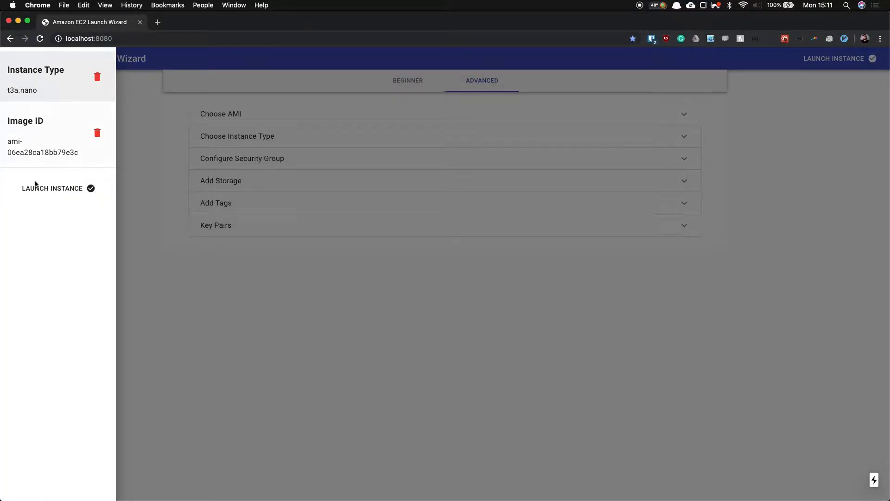
pyautogui.click(221, 204)
# Step: In Configure Security Group, choose the existing launch-wizard-2 group as the basis for the security group
pyautogui.click(244, 165)
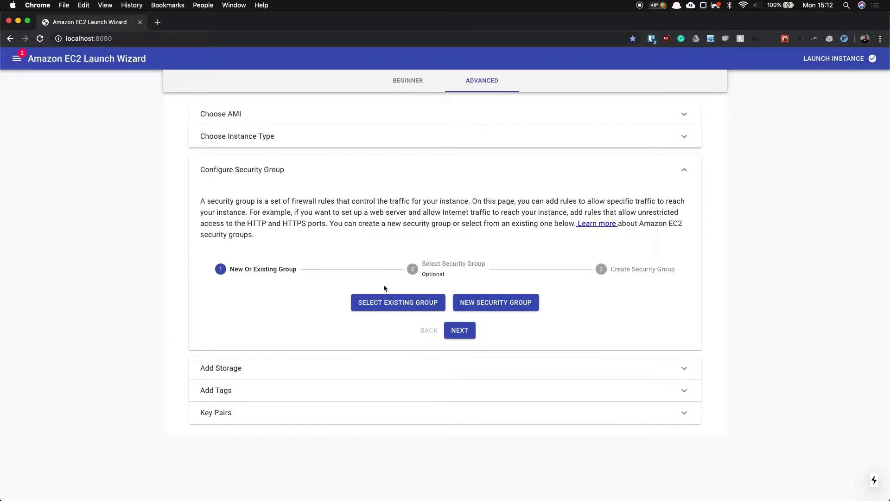
pyautogui.click(418, 311)
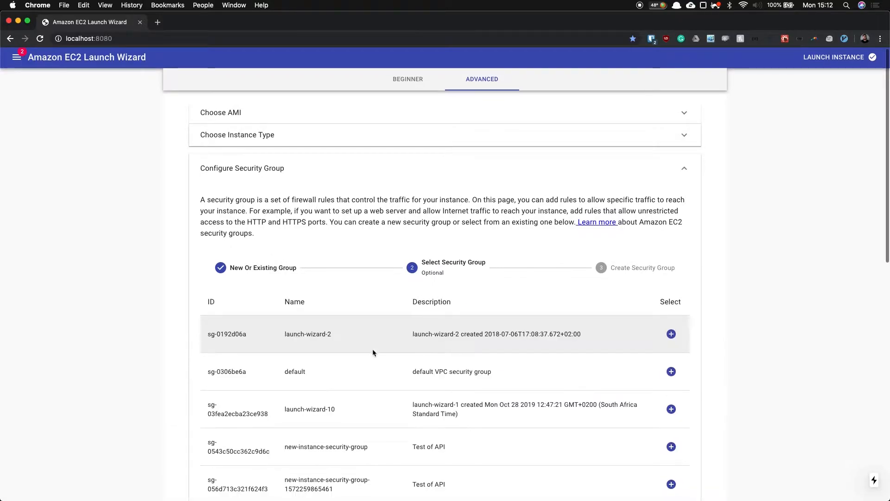
pyautogui.scroll(-10, 373, 351)
pyautogui.scroll(10, 372, 349)
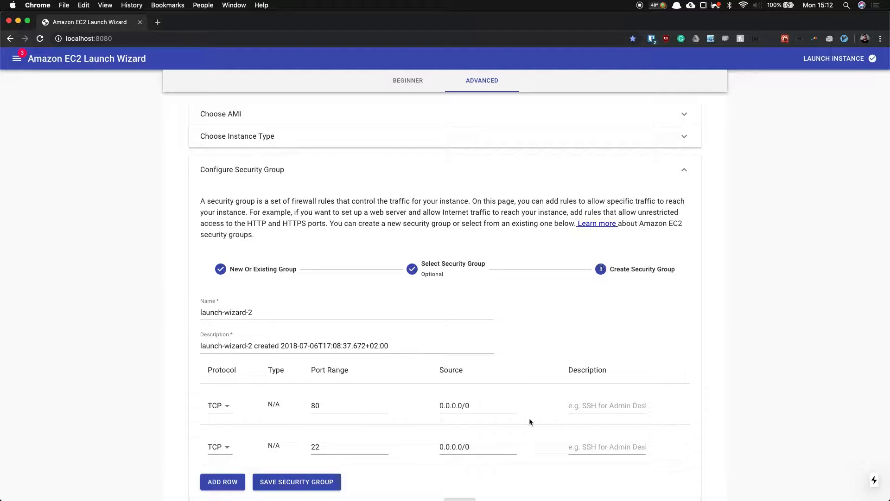
# Step: Change the security group's name to demo-security-group
pyautogui.click(285, 319)
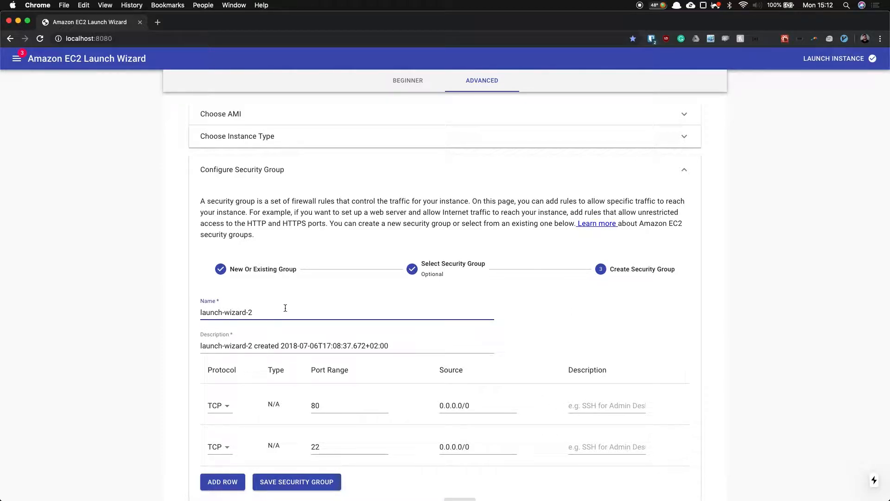
pyautogui.press('super+a')
pyautogui.press('BackSpace')
pyautogui.write('demo-security-group')
# Step: Review the security group's description and rule rows, including the protocol options for the port 80 rule
pyautogui.click(222, 336)
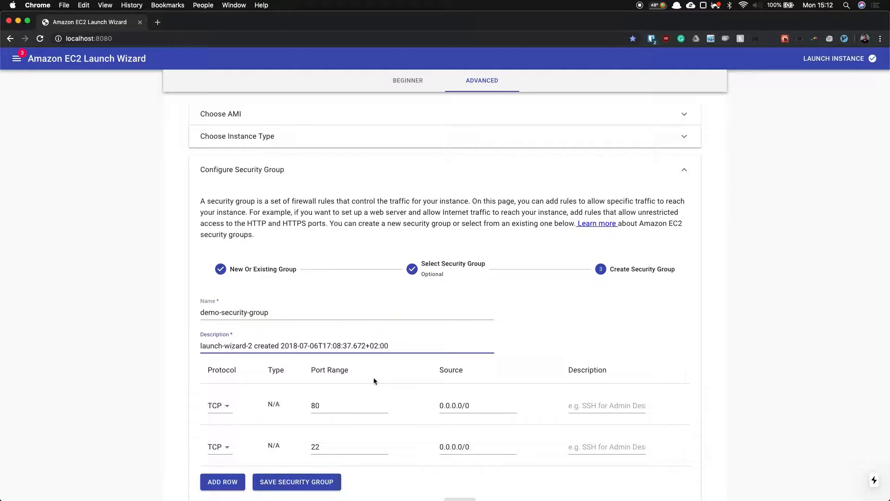
pyautogui.moveTo(400, 343); pyautogui.dragTo(165, 348)
pyautogui.click(246, 342)
pyautogui.scroll(-2, 255, 390)
pyautogui.click(392, 364)
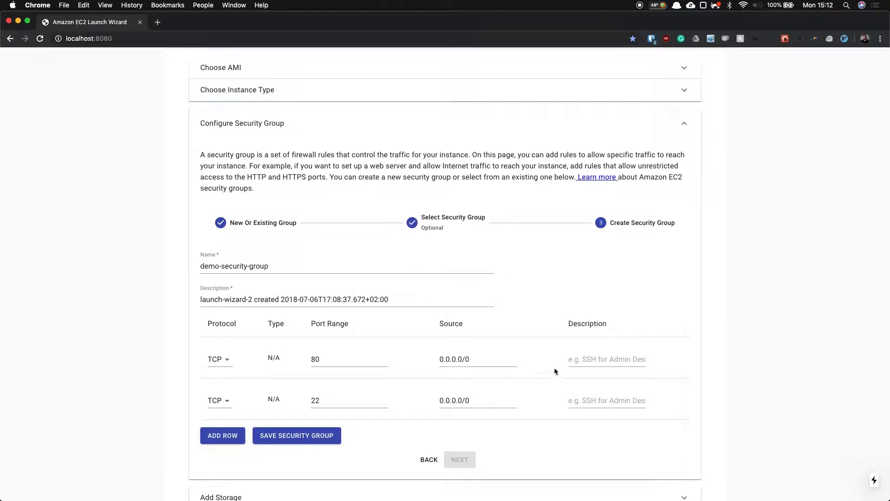
pyautogui.click(218, 360)
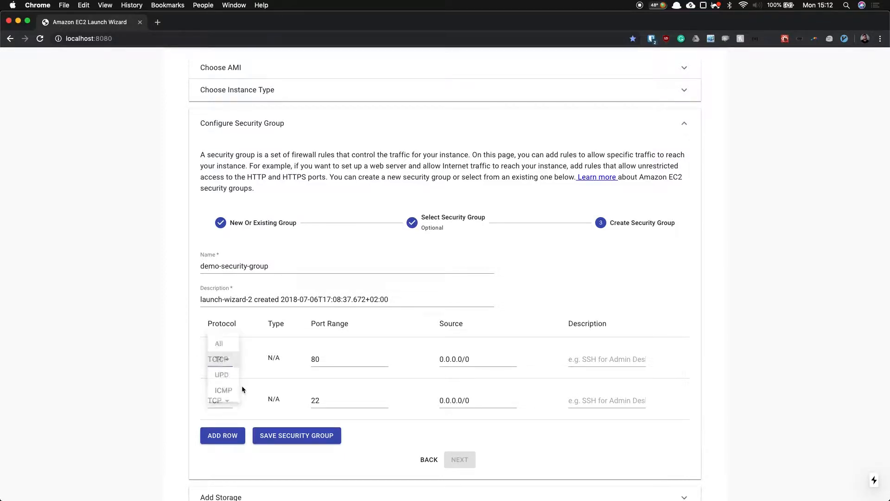
pyautogui.click(227, 359)
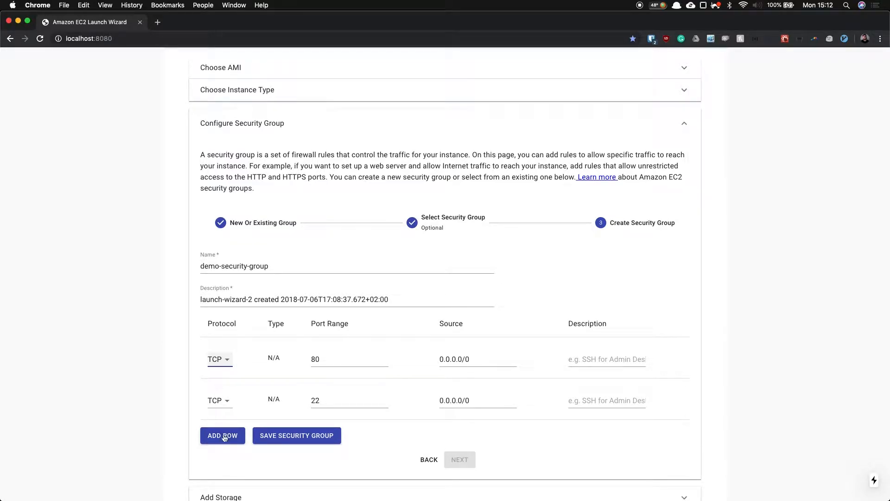
# Step: Save the security group, check it in the selection summary, and collapse the Configure Security Group section
pyautogui.scroll(-3, 254, 394)
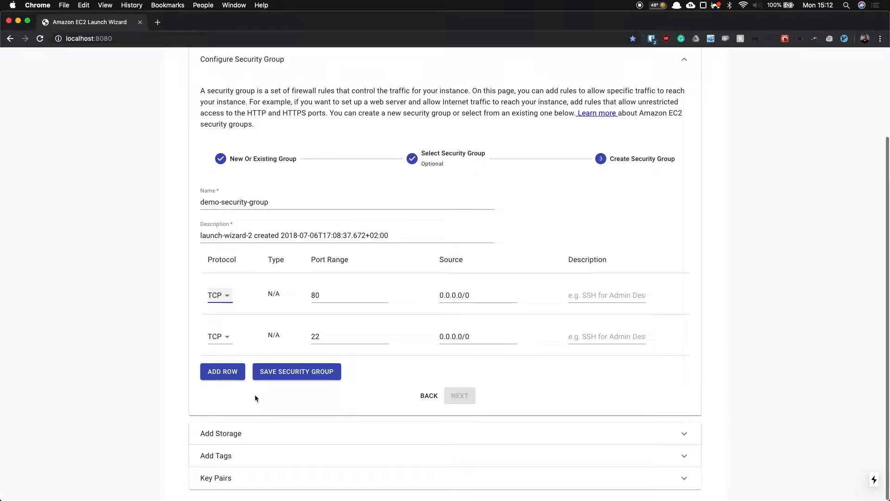
pyautogui.click(274, 375)
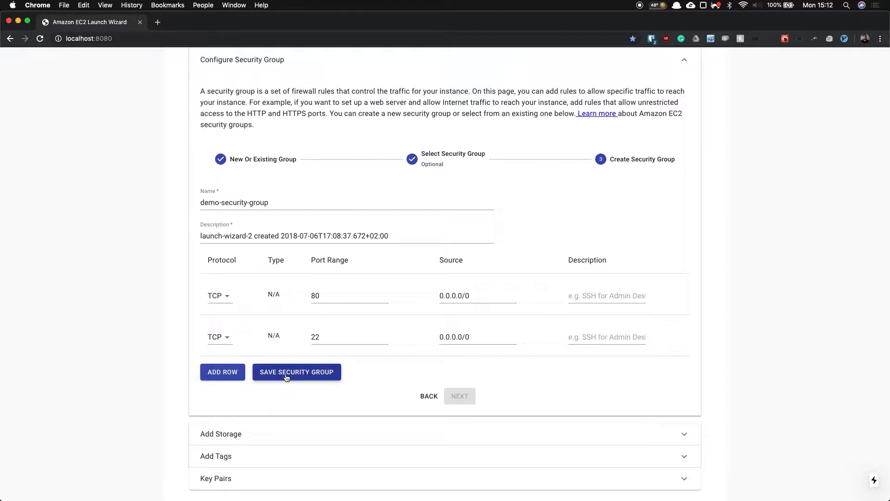
pyautogui.click(287, 378)
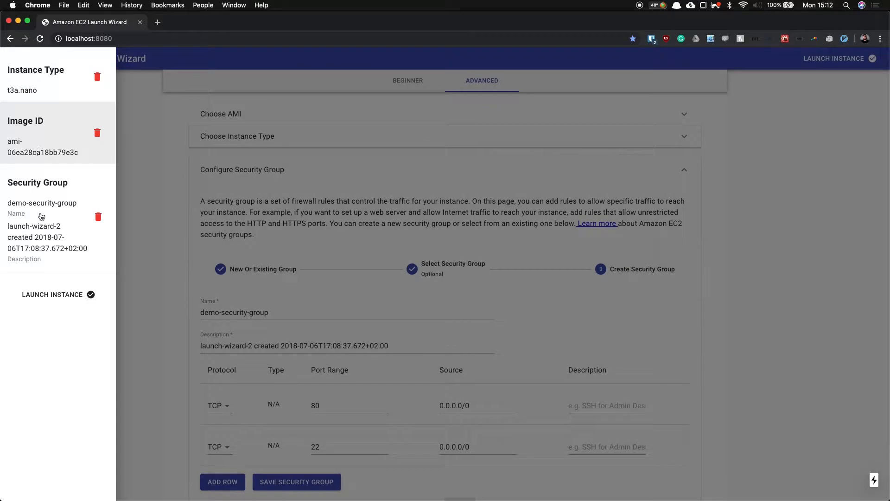
pyautogui.click(182, 274)
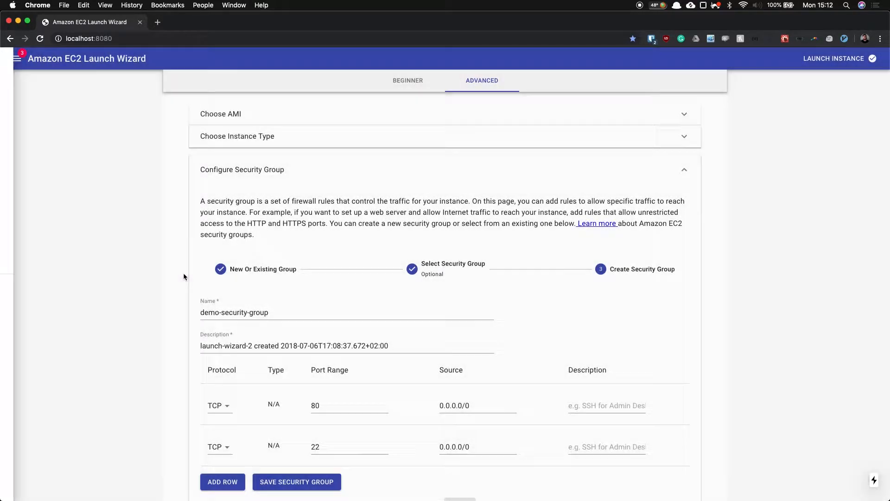
pyautogui.click(267, 173)
# Step: Open the Add Storage section and examine the volume list and the root volume's settings
pyautogui.click(286, 188)
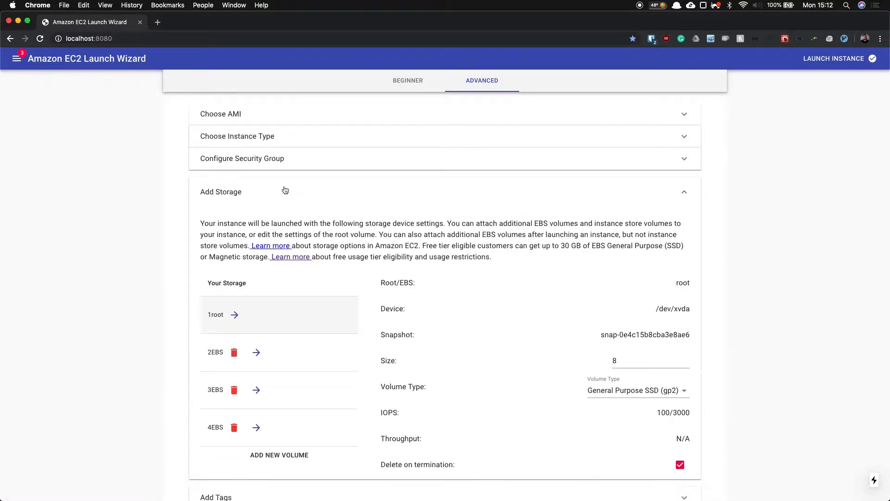
pyautogui.scroll(-1, 285, 190)
pyautogui.scroll(-3, 285, 190)
pyautogui.scroll(2, 285, 190)
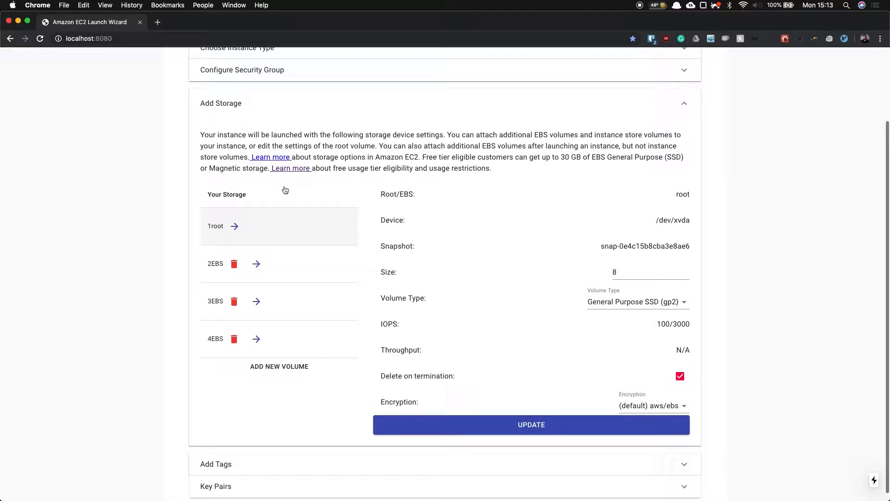
pyautogui.scroll(2, 285, 190)
pyautogui.scroll(-4, 285, 190)
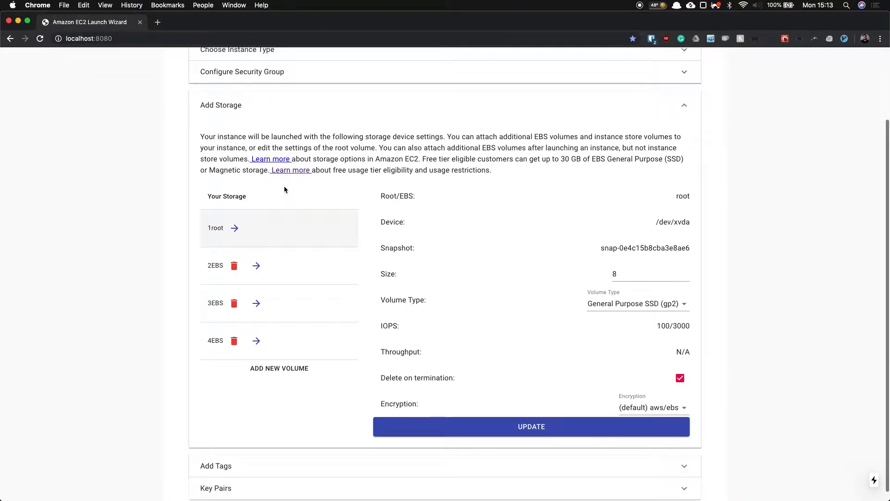
pyautogui.scroll(1, 285, 189)
pyautogui.scroll(2, 285, 189)
pyautogui.scroll(-4, 284, 190)
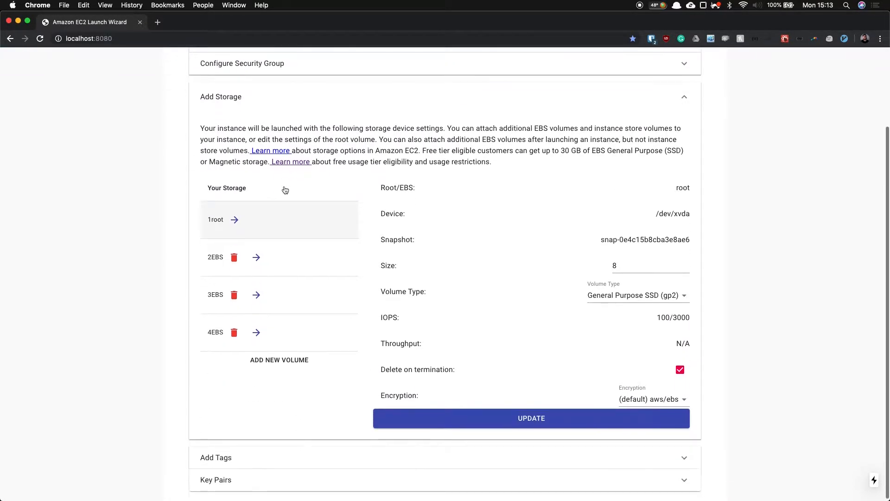
# Step: Delete the three EBS volumes, update the storage with the root volume, and collapse the Add Storage section
pyautogui.click(232, 256)
pyautogui.click(232, 256)
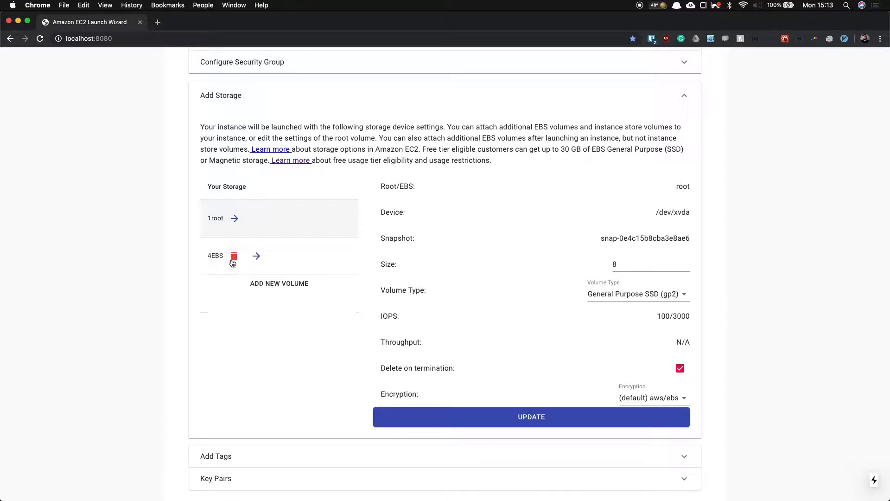
pyautogui.click(232, 256)
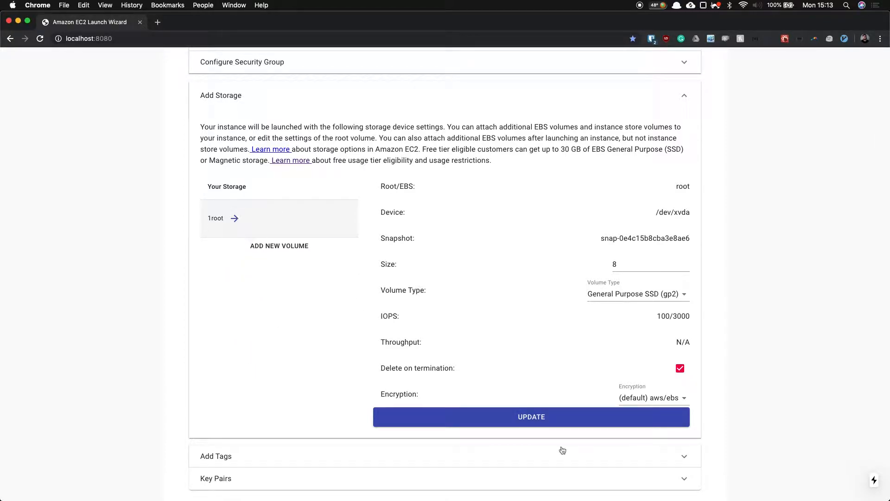
pyautogui.click(559, 420)
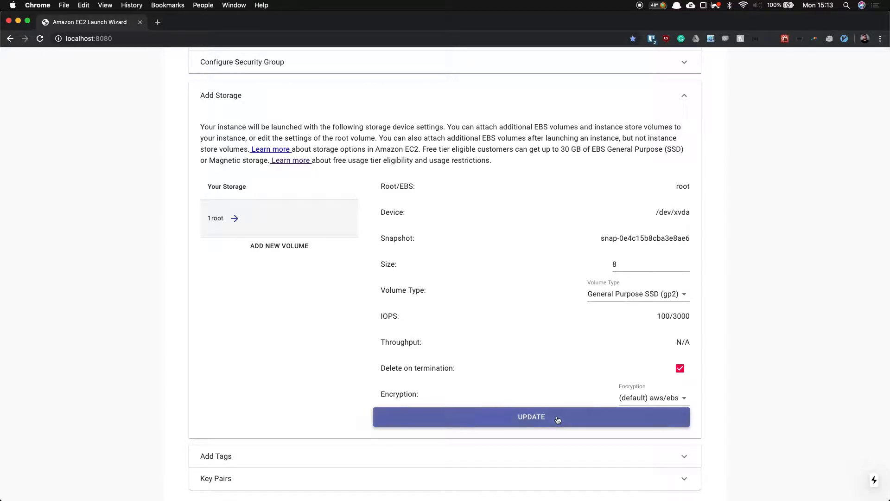
pyautogui.click(446, 97)
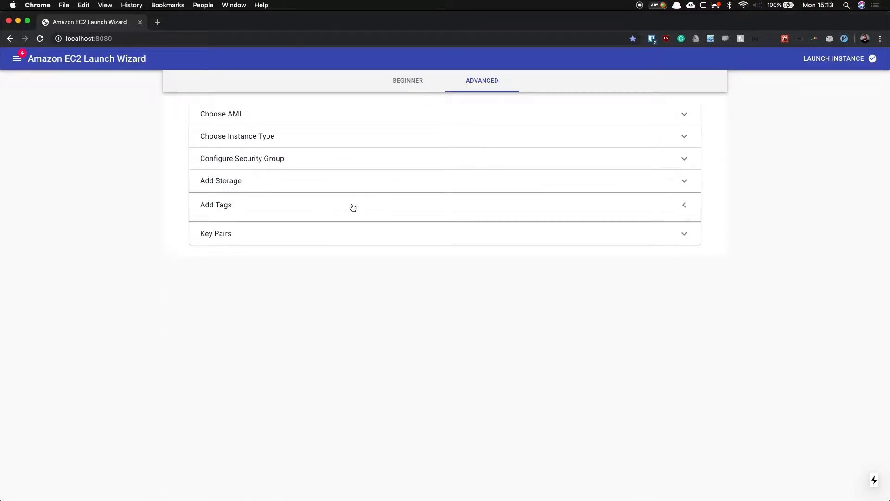
# Step: In Add Tags, add a tag with key tag1 and value foo that applies to instances only
pyautogui.click(352, 207)
pyautogui.click(259, 296)
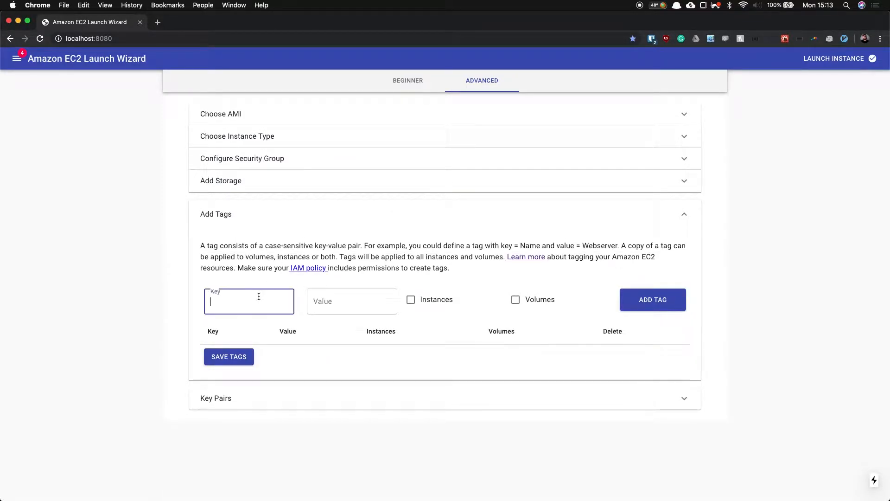
pyautogui.write('tag1')
pyautogui.press('Tab')
pyautogui.write('f')
pyautogui.click(428, 302)
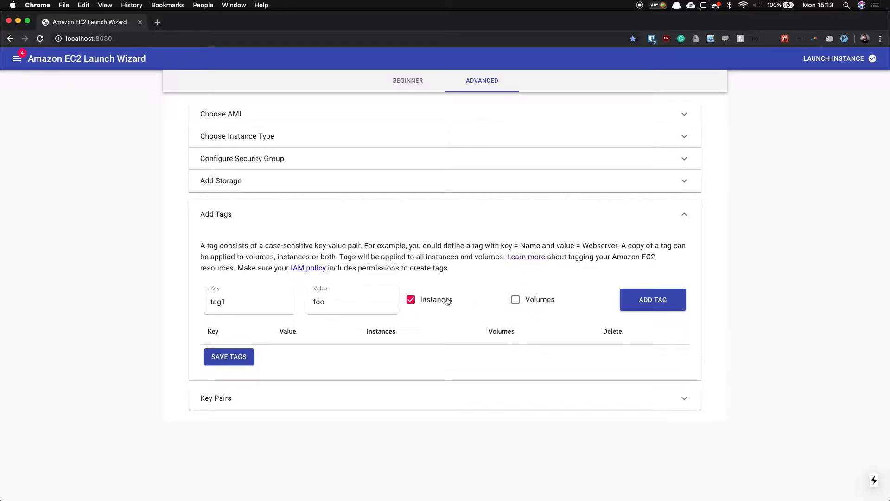
pyautogui.click(673, 303)
# Step: Add a second tag with key name and value DemoInstance that applies to both instances and volumes
pyautogui.click(242, 309)
pyautogui.write('name')
pyautogui.press('Tab')
pyautogui.write('D')
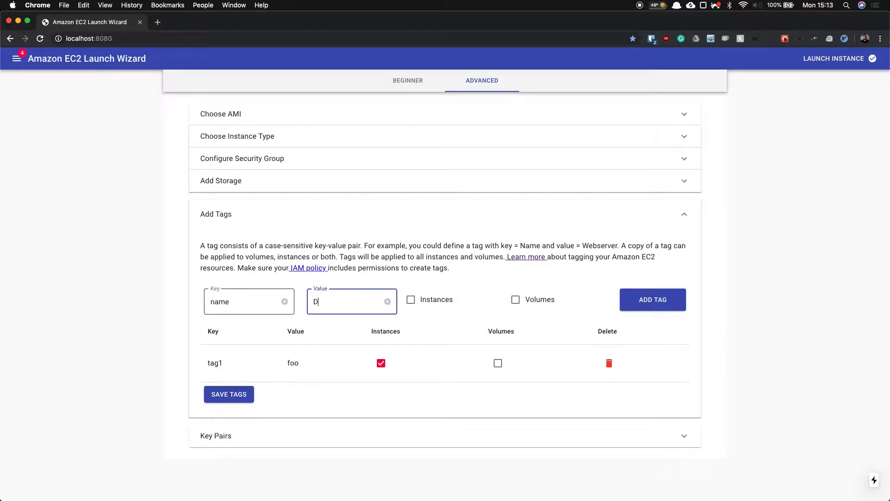
pyautogui.write('emoInstance')
pyautogui.click(438, 303)
pyautogui.click(534, 302)
pyautogui.click(627, 308)
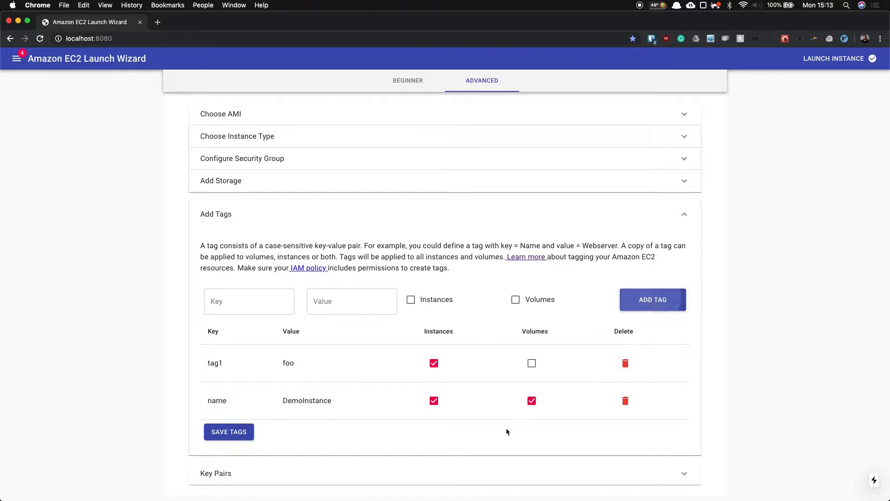
# Step: Save the tags, check them in the selection summary, and collapse the Add Tags section
pyautogui.click(233, 431)
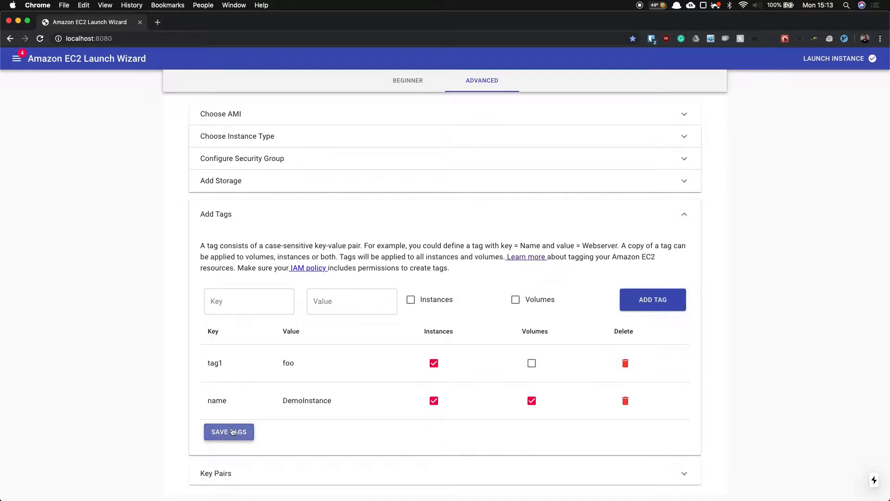
pyautogui.click(17, 59)
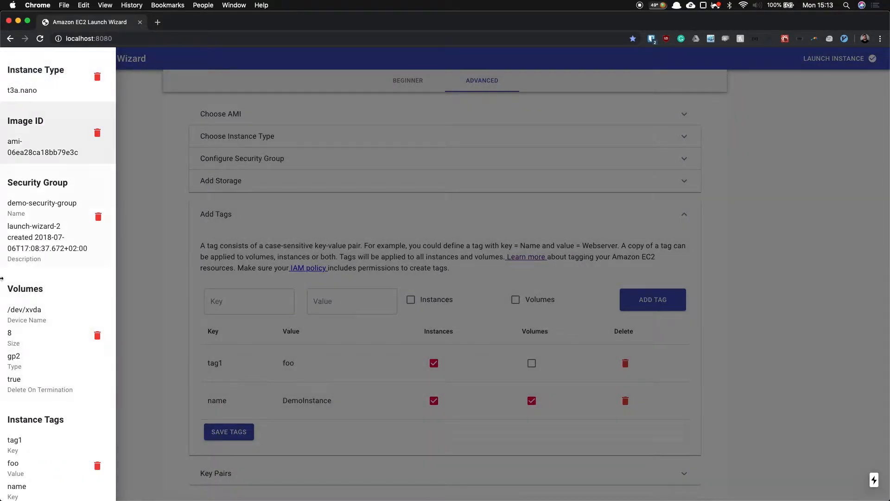
pyautogui.click(173, 382)
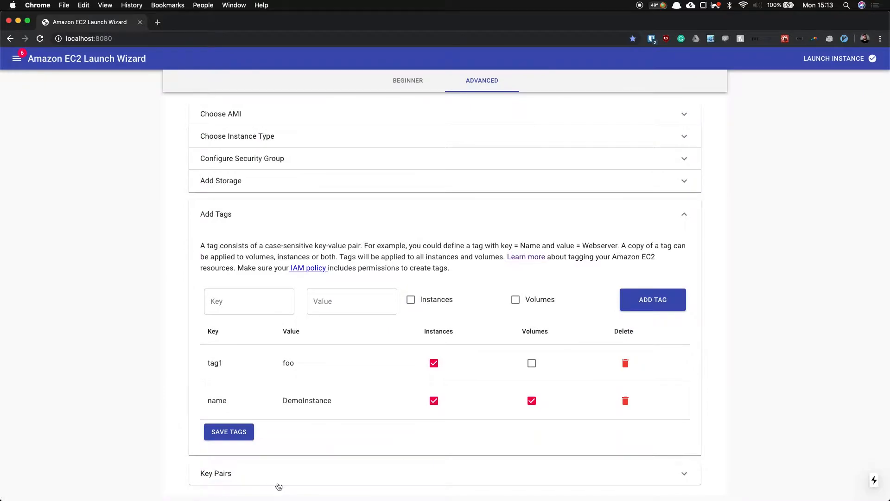
pyautogui.click(280, 208)
# Step: Select the sag-weekly-challenge key pair for the instance and collapse the Key Pairs section
pyautogui.click(286, 227)
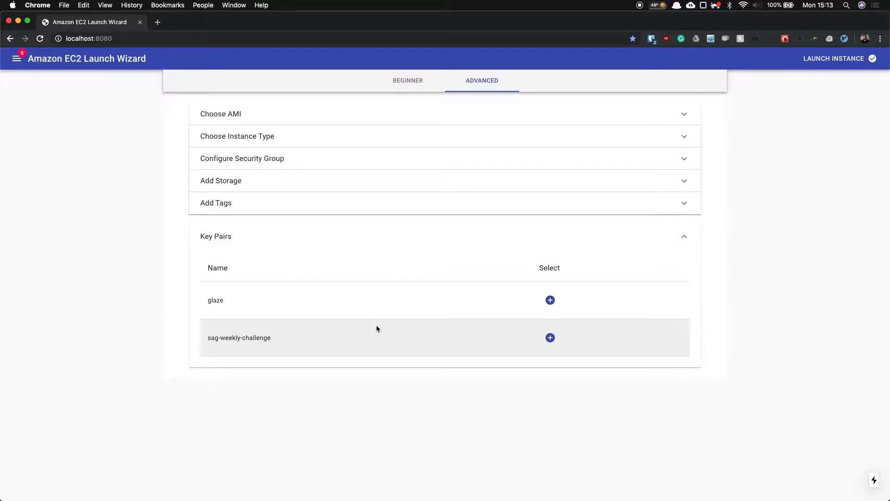
pyautogui.click(550, 337)
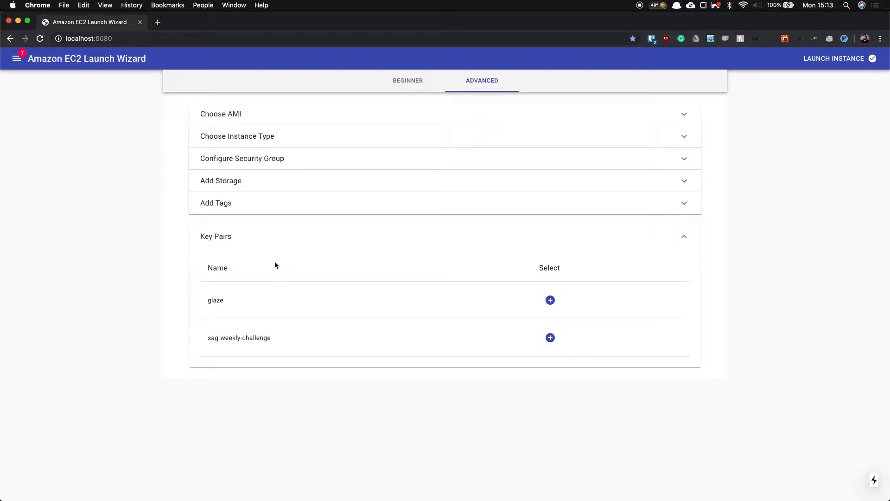
pyautogui.click(277, 231)
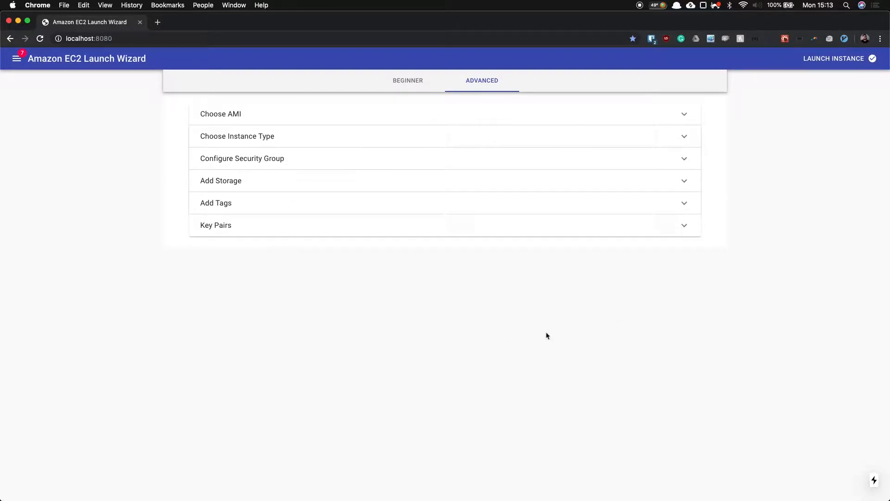
# Step: Review all configured settings in the selection summary and launch the instance
pyautogui.click(844, 61)
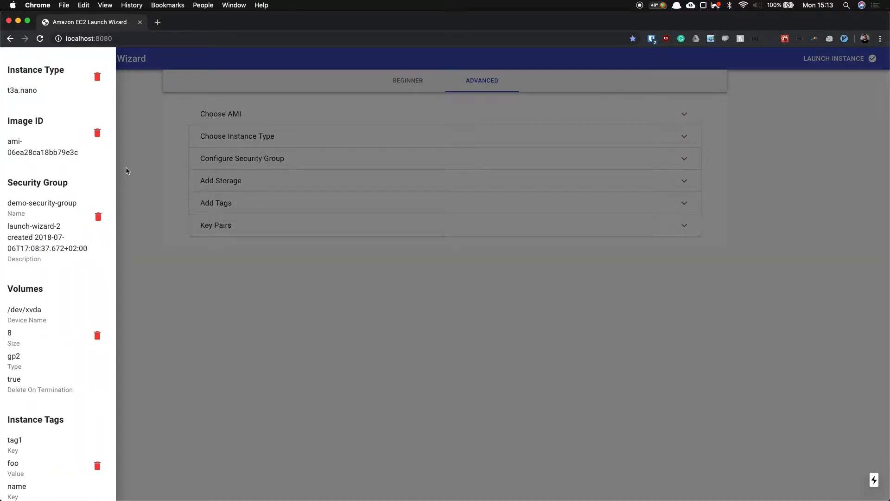
pyautogui.scroll(-5, 24, 209)
pyautogui.scroll(5, 25, 204)
pyautogui.scroll(-5, 24, 203)
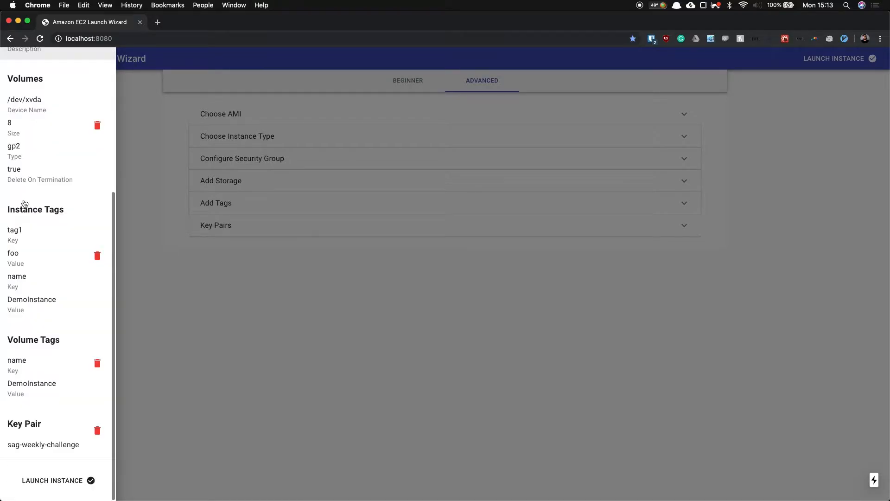
pyautogui.click(52, 488)
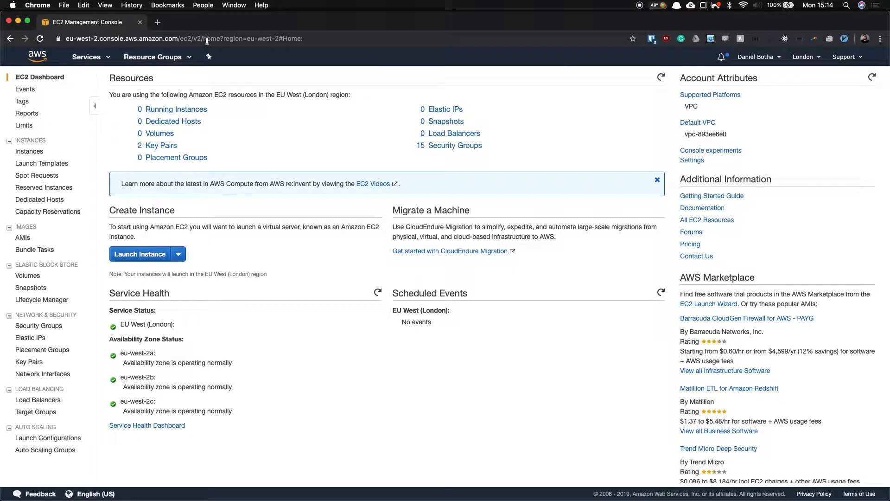
# Step: Switch to the AWS EC2 Management Console, open the running instances list and check the new t3a.nano instance's status
pyautogui.click(168, 111)
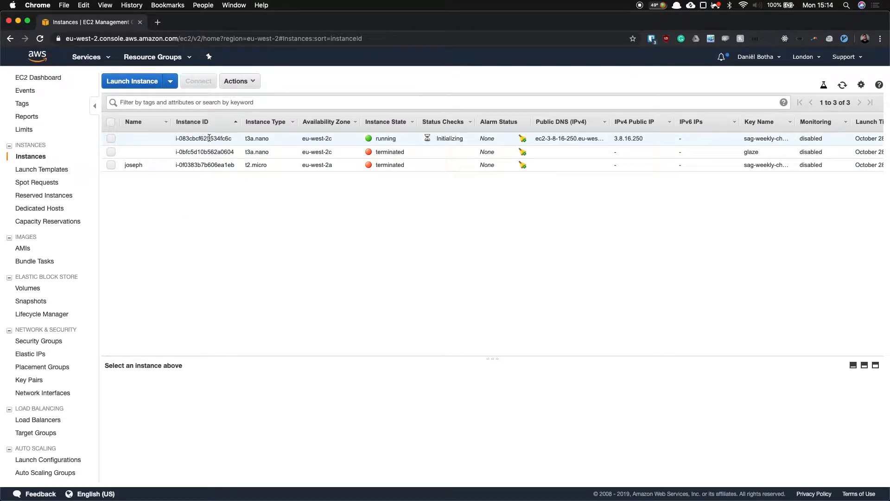
pyautogui.doubleClick(444, 138)
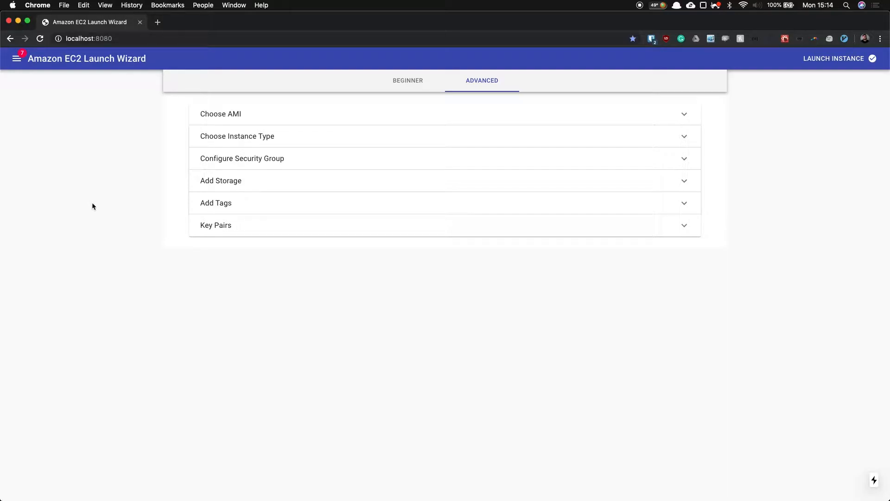
# Step: Return to the Amazon EC2 Launch Wizard and expand the Key Pairs section to view the available key pairs
pyautogui.click(255, 225)
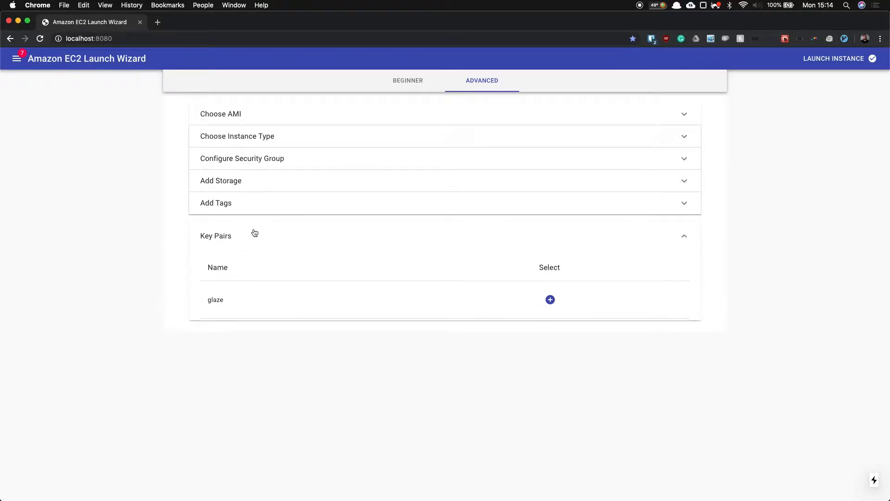
pyautogui.press('`')
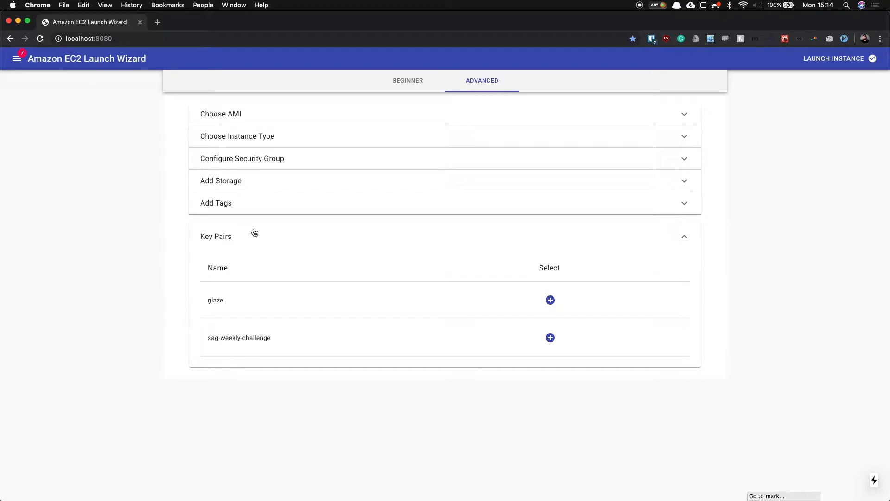
pyautogui.press('super+grave')
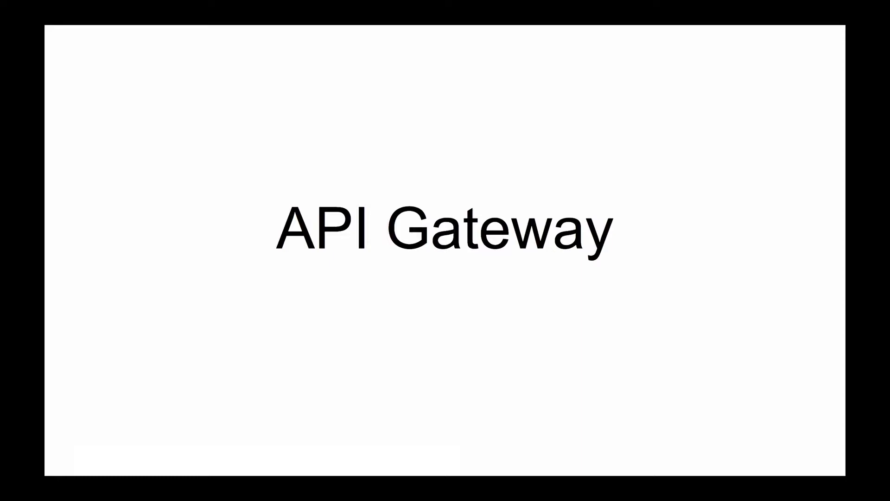
pyautogui.press('Right')
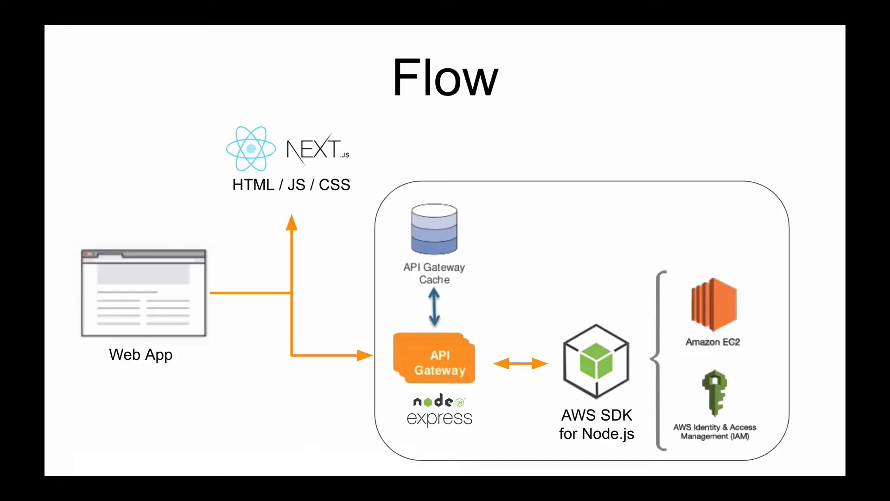